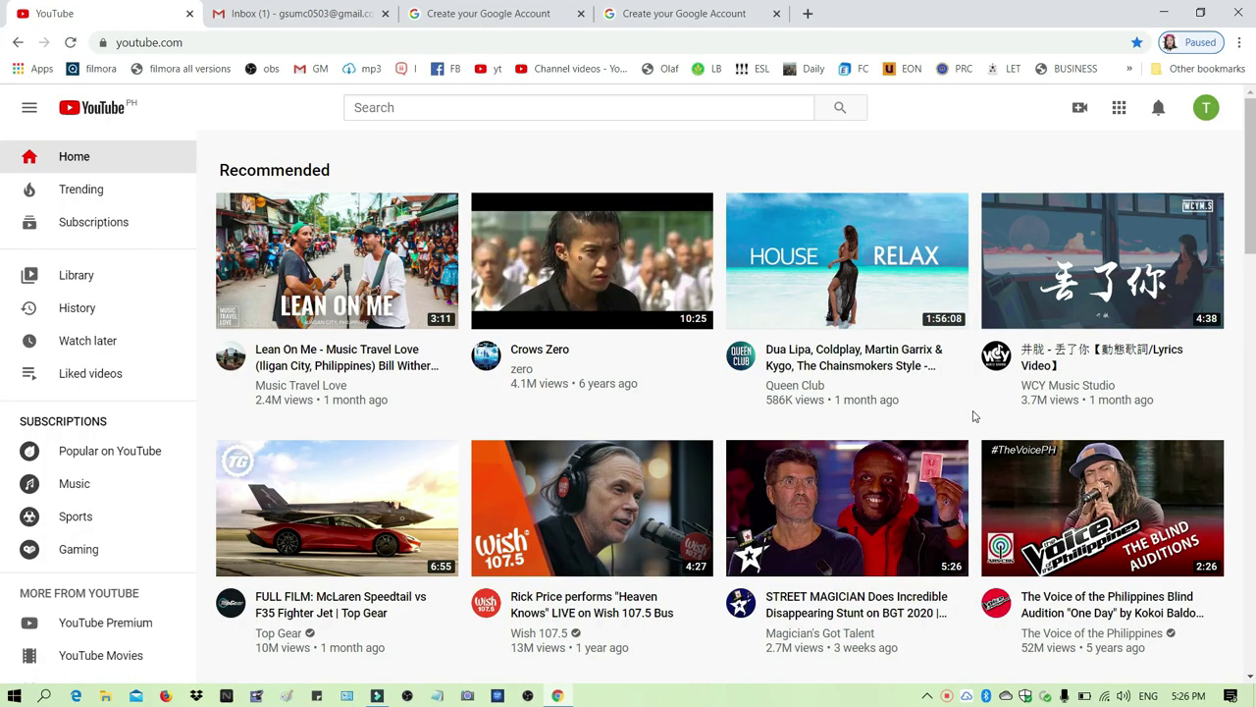
Check the computer's speaker volume from the taskbar, then dismiss the volume panel.
click(1124, 695)
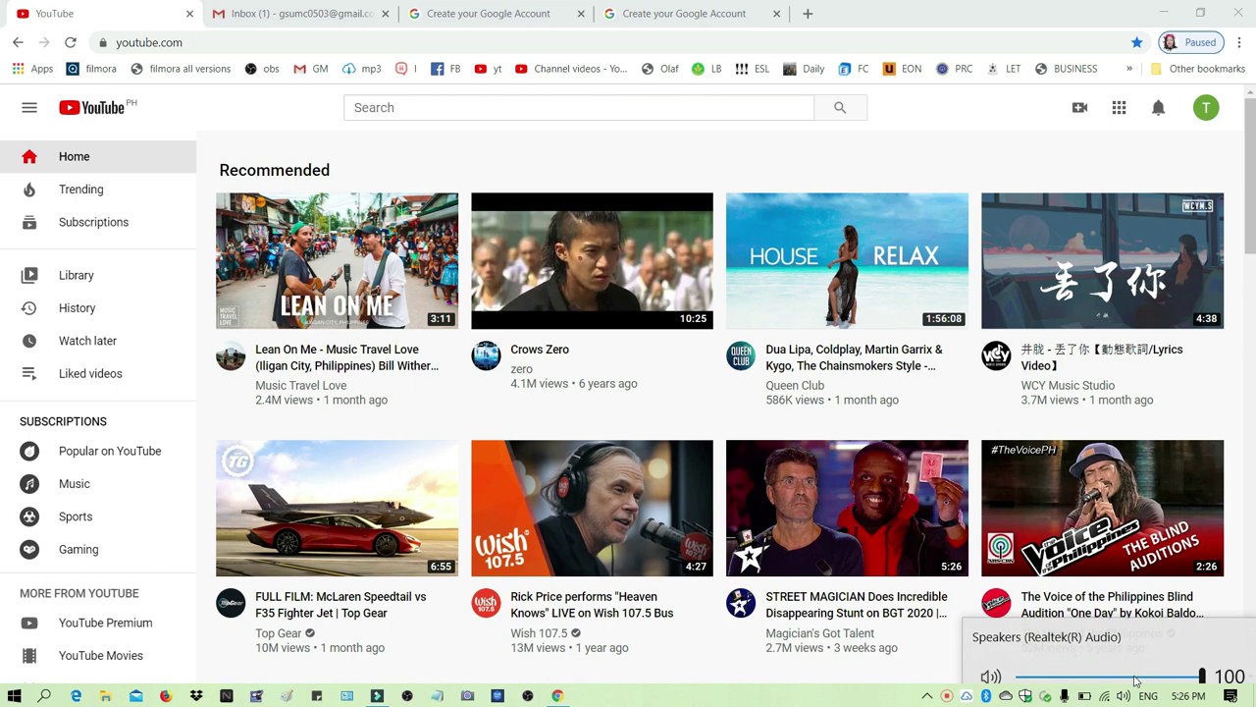
click(1225, 398)
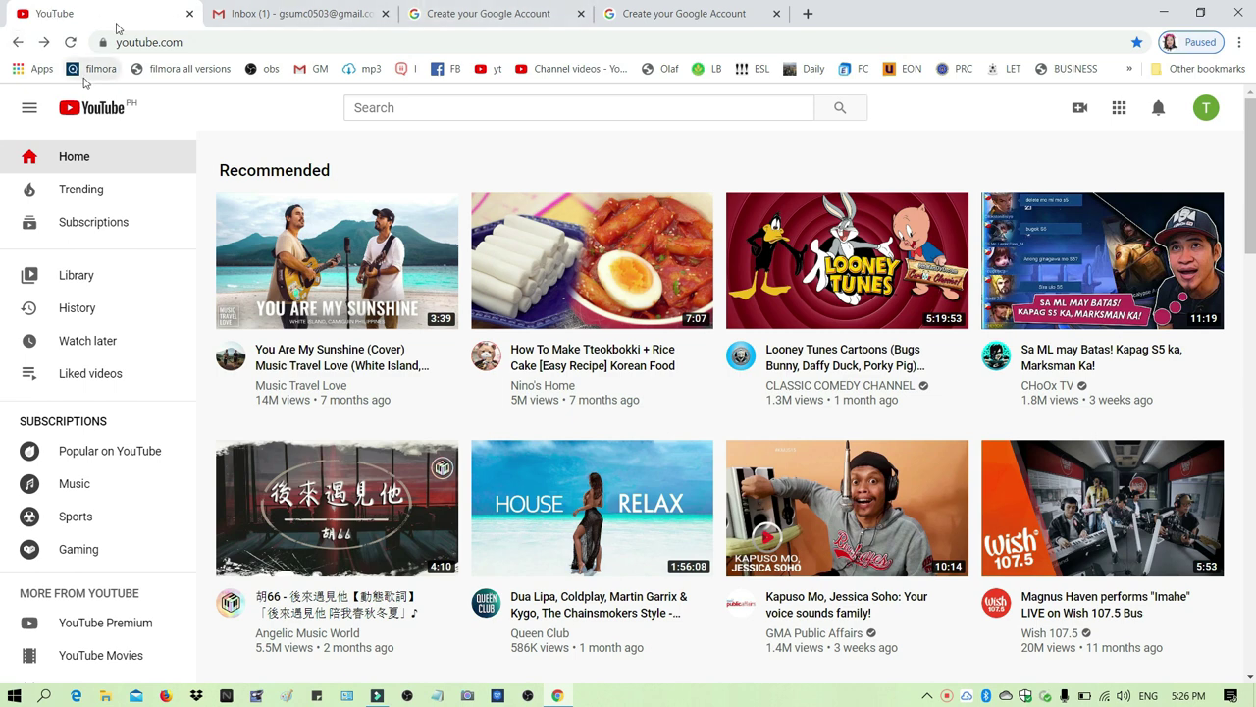
Bring up the blank Google Account sign-up form, then return to YouTube without filling it.
click(439, 16)
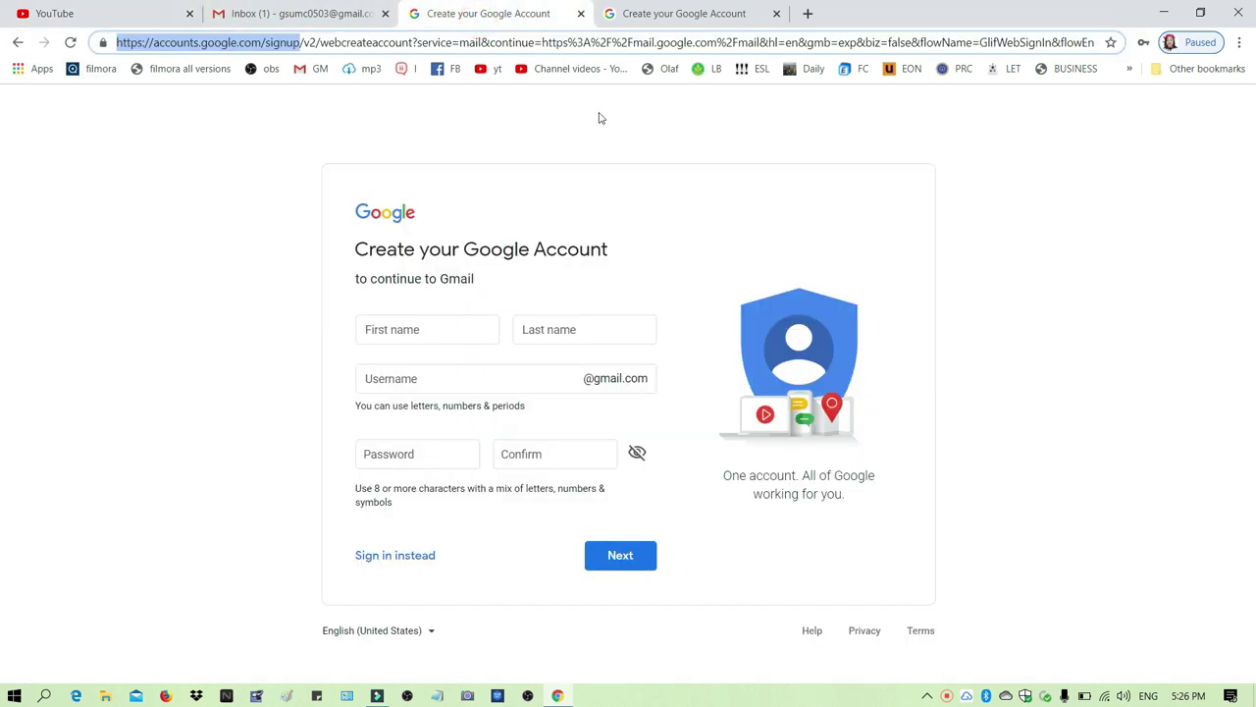
click(995, 357)
click(458, 332)
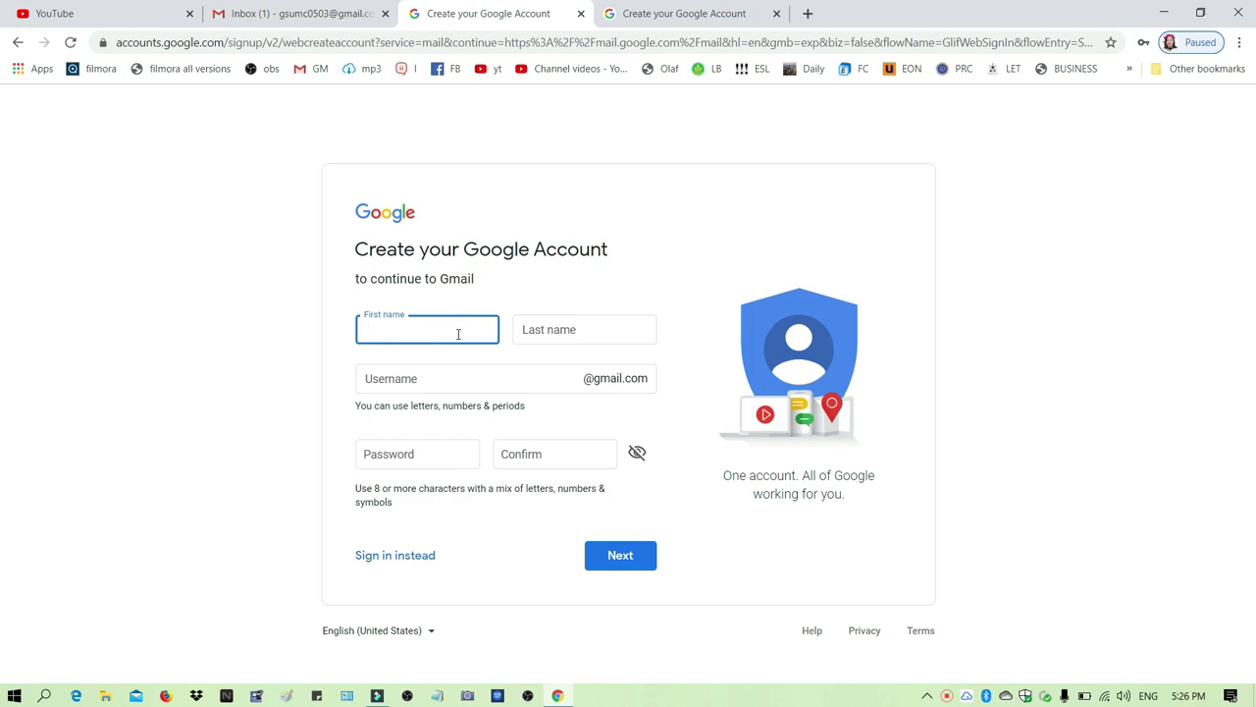
click(90, 17)
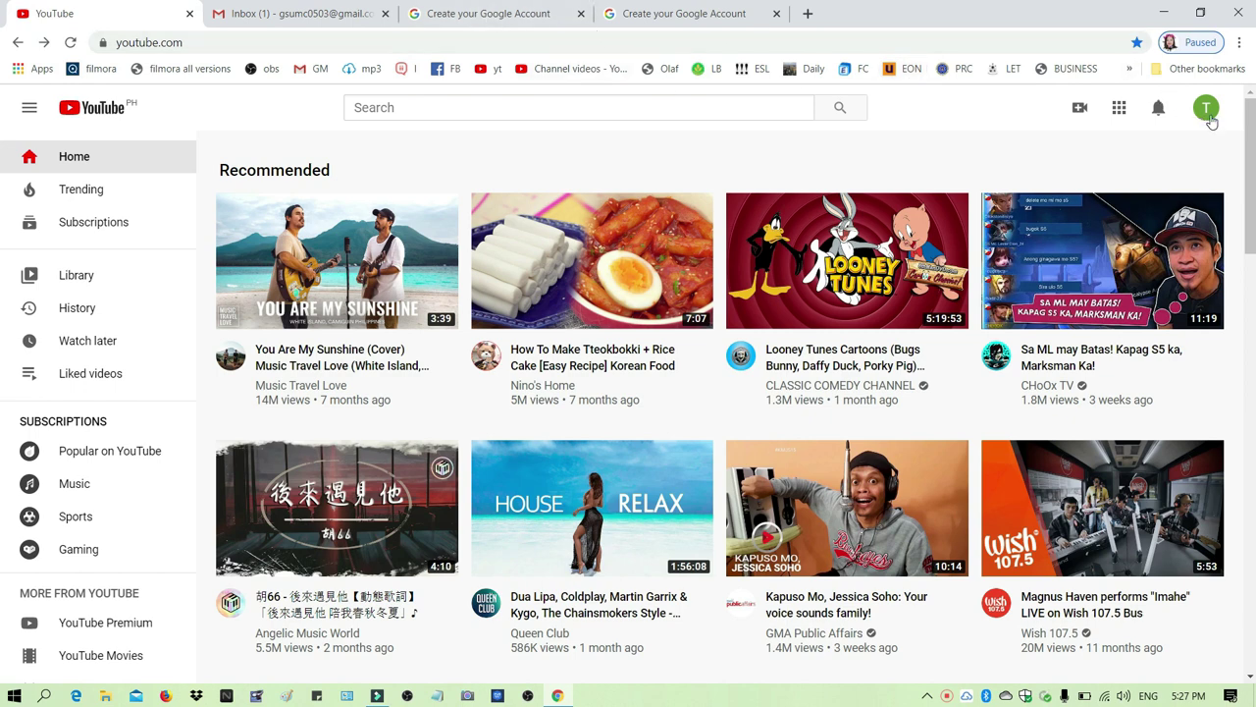
Create a channel from the account menu using the account's own name, The Good Seed Praise Team.
click(1207, 113)
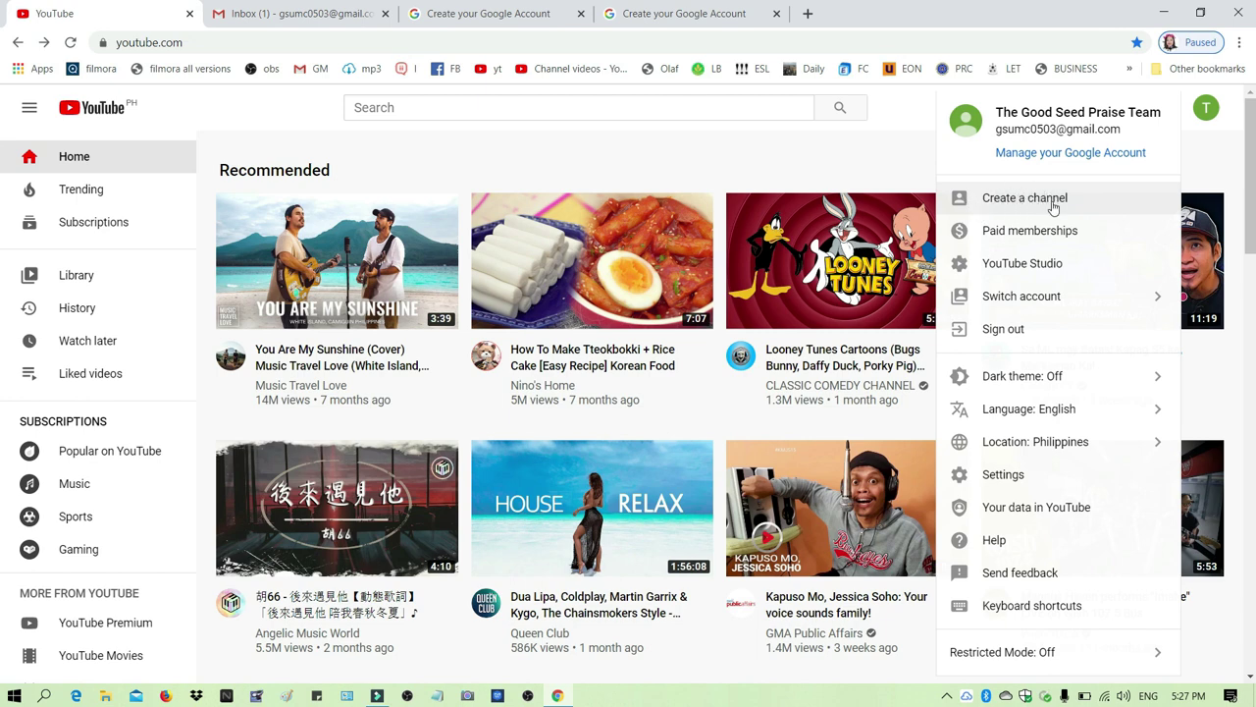
click(1052, 206)
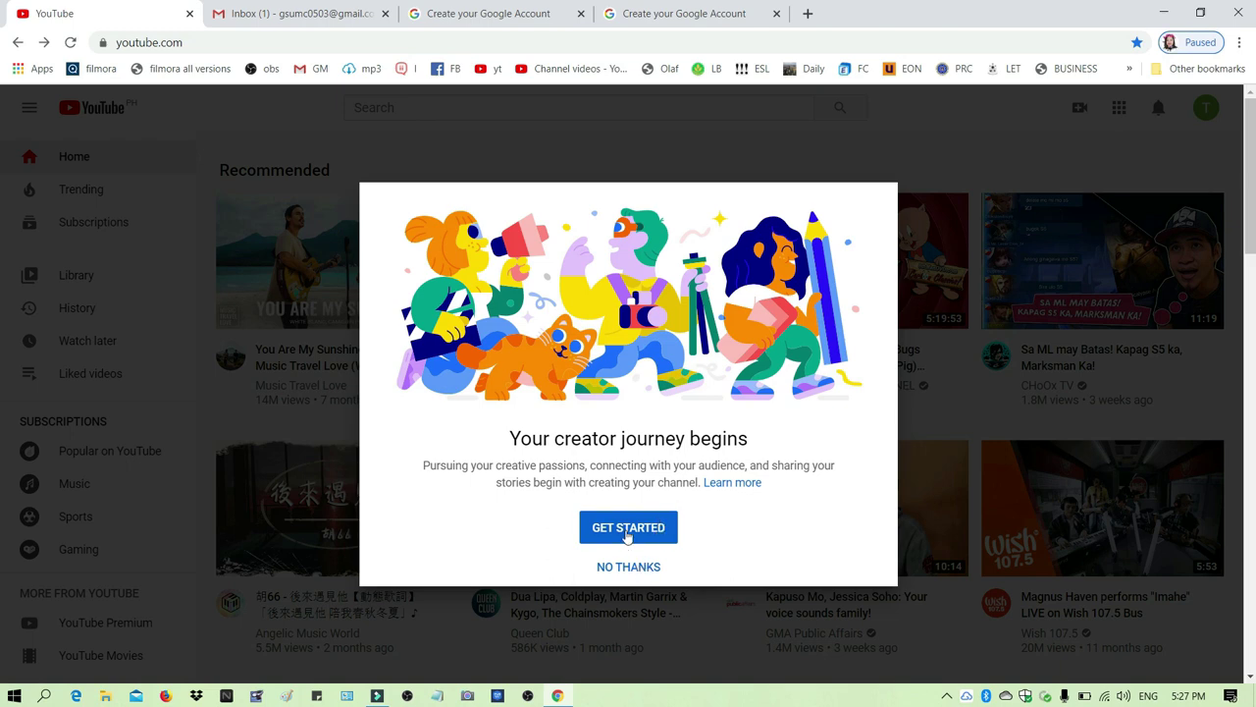
click(626, 534)
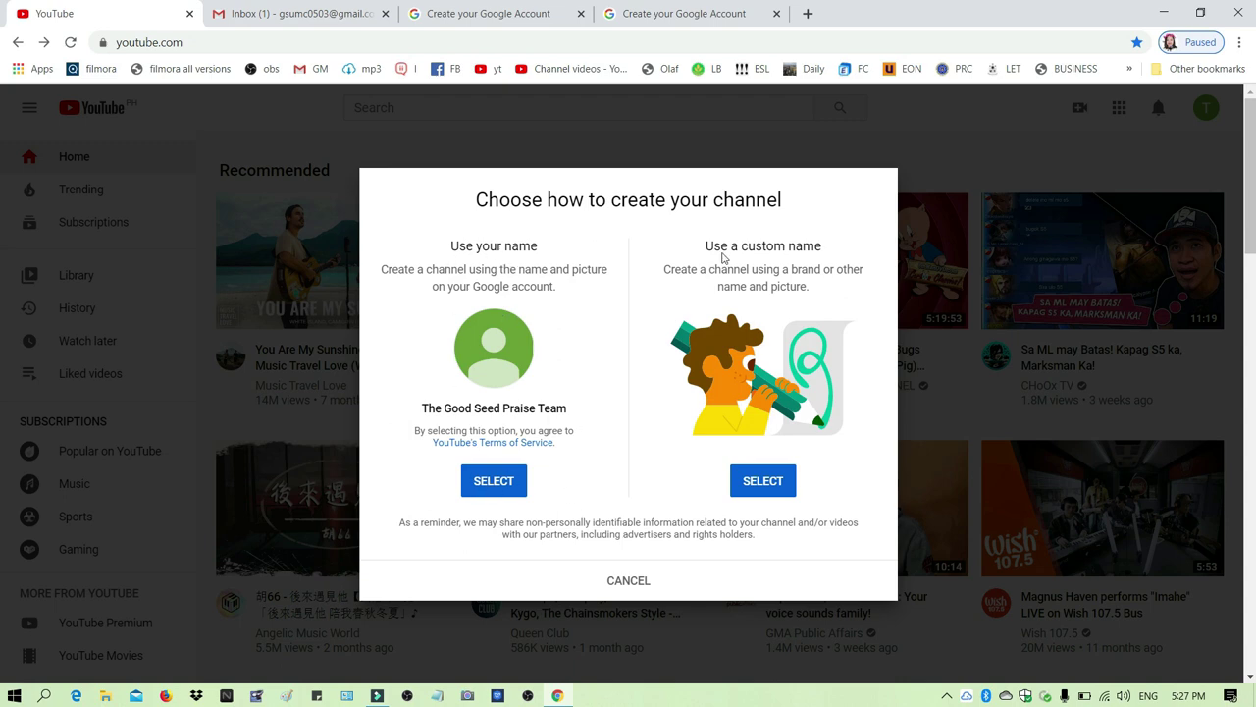
drag(705, 246, 842, 248)
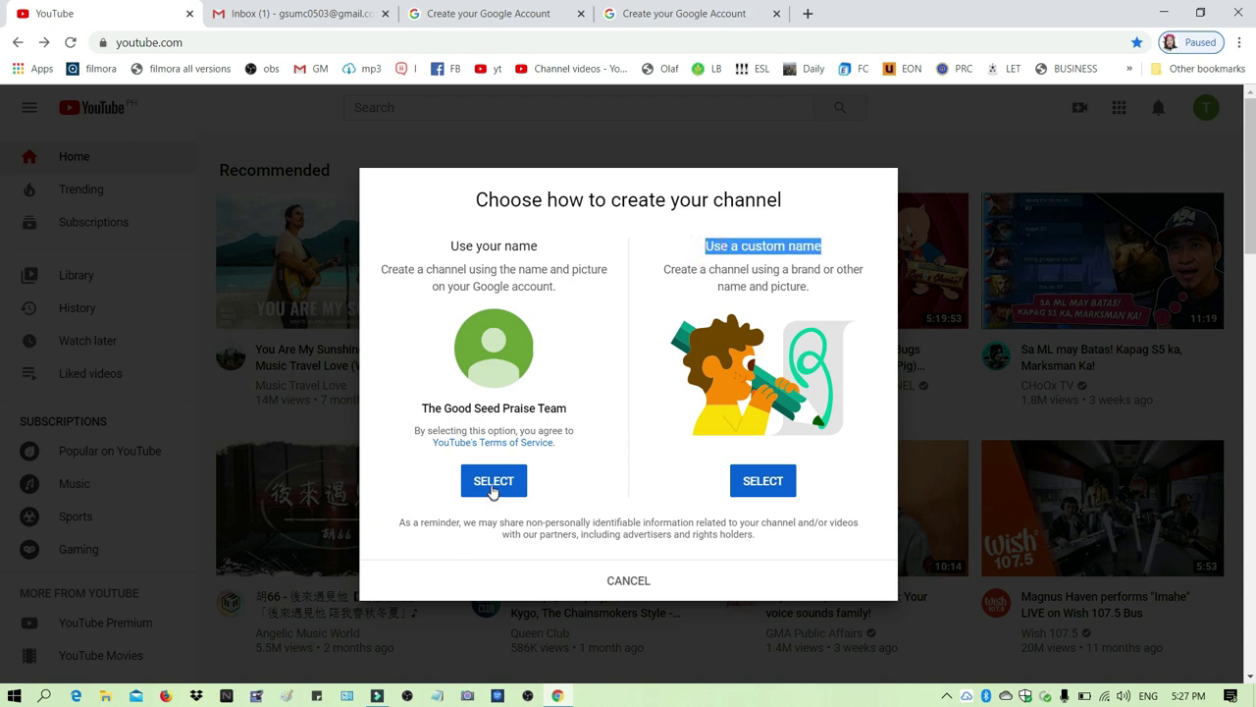
drag(416, 408, 586, 412)
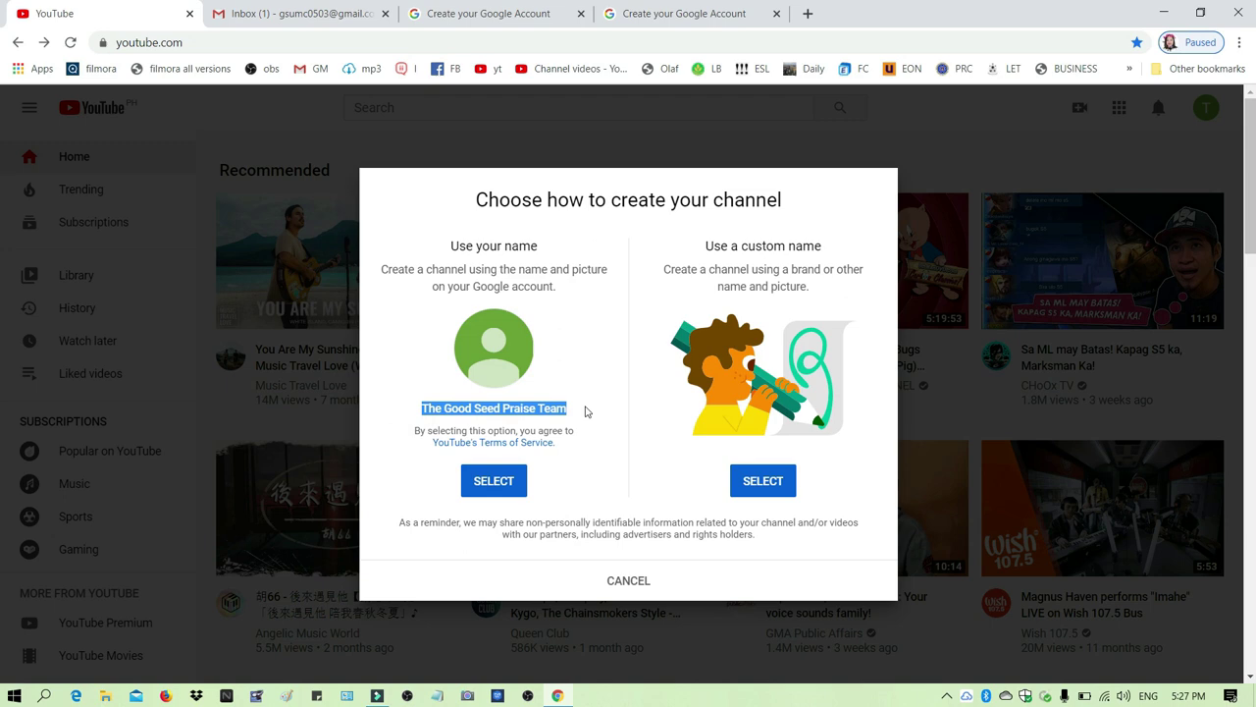
click(506, 488)
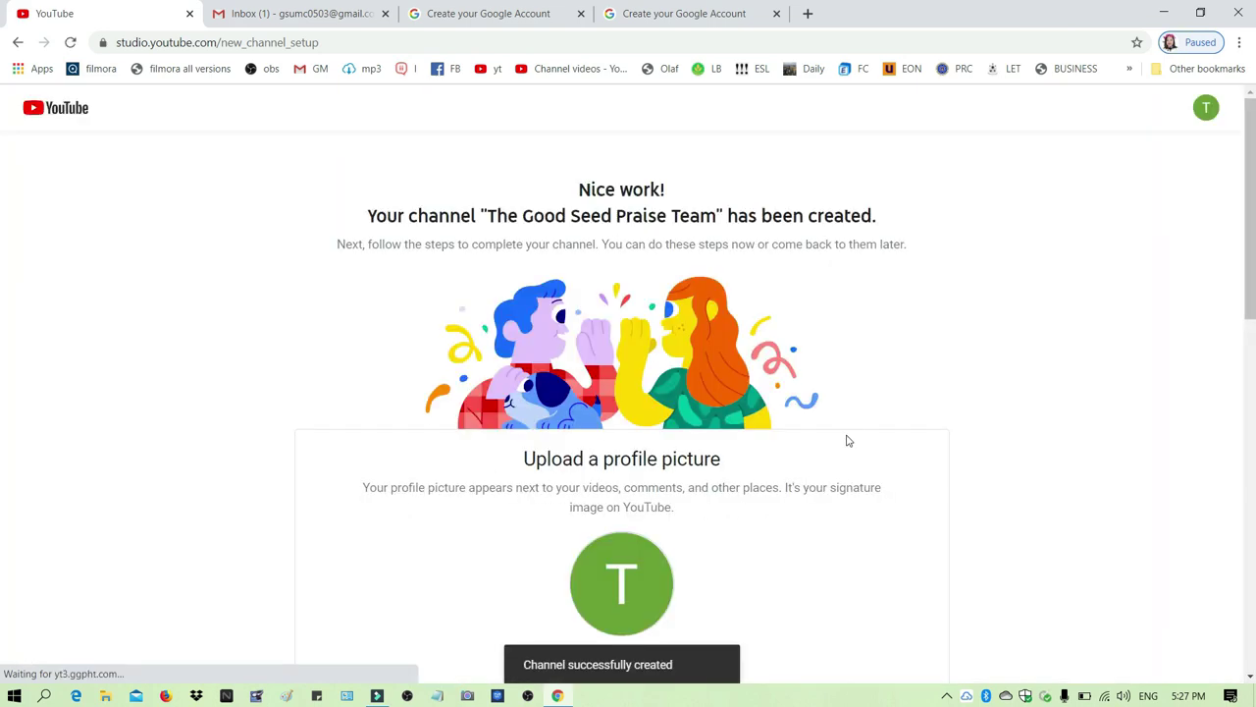
Scroll through the channel setup page and try the Facebook and Instagram link fields.
scroll(851, 428, down, 3)
scroll(1180, 390, down, 1)
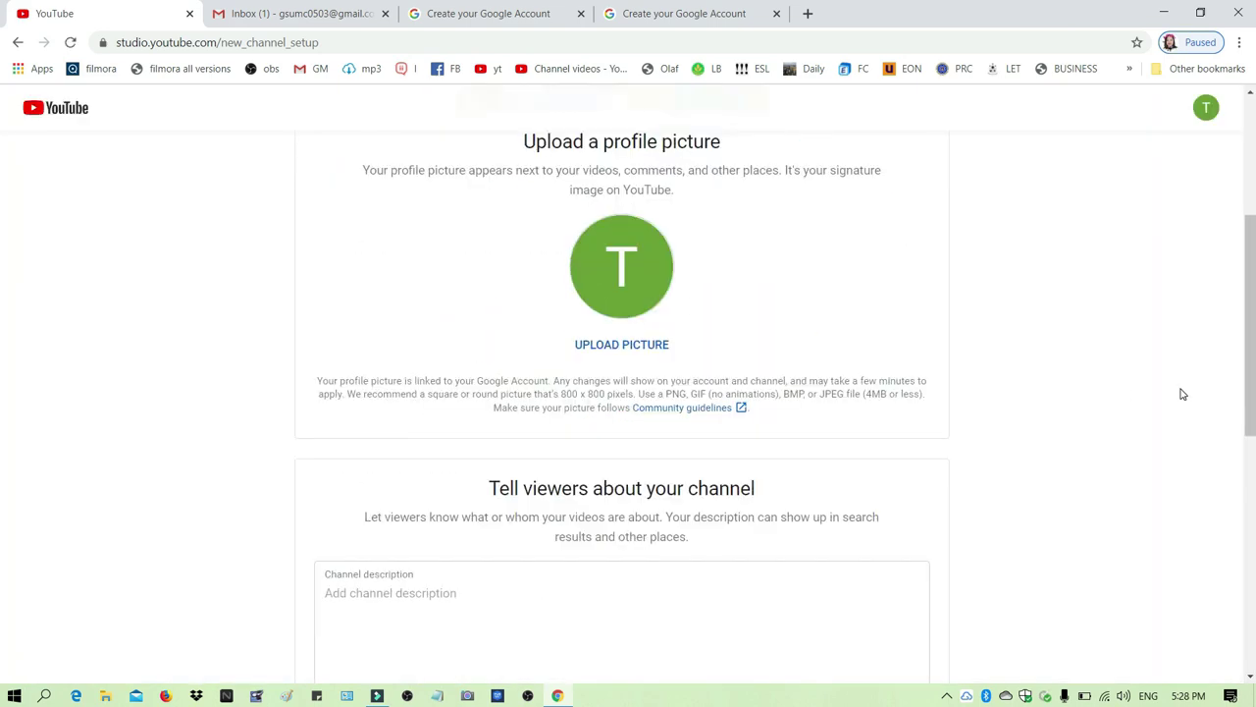
scroll(1148, 483, down, 2)
scroll(1148, 483, down, 3)
scroll(1148, 483, down, 2)
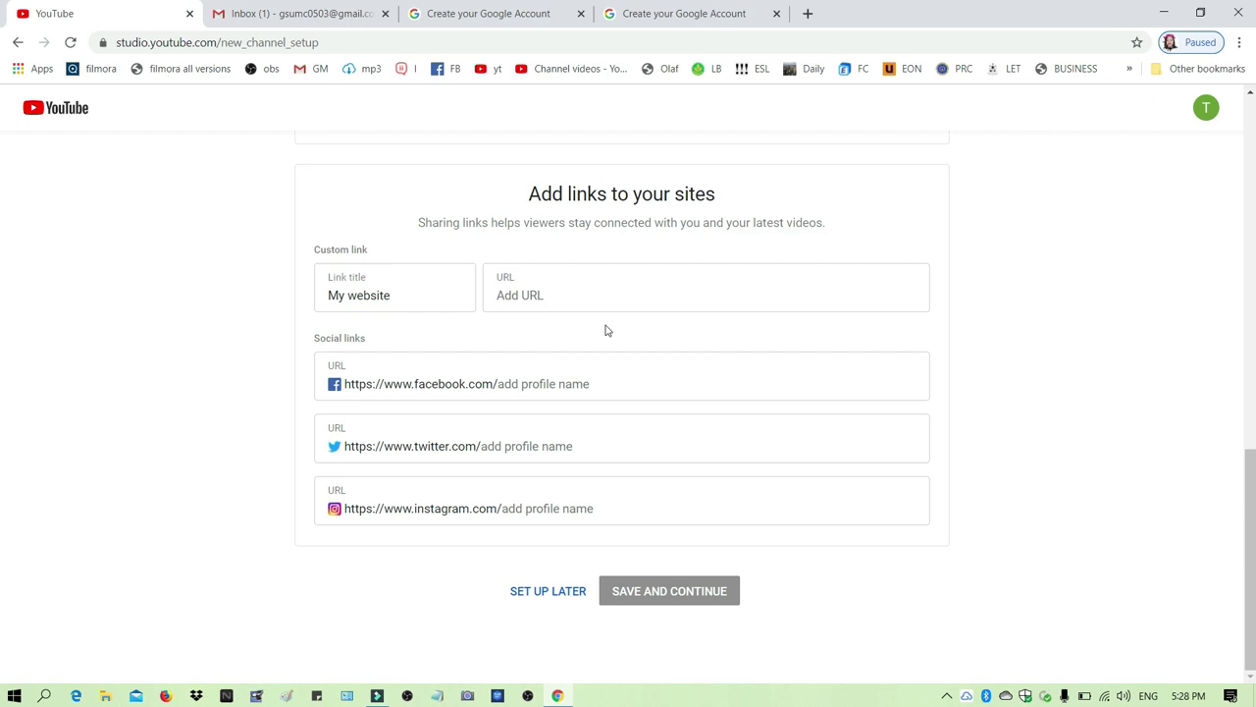
click(625, 382)
click(621, 506)
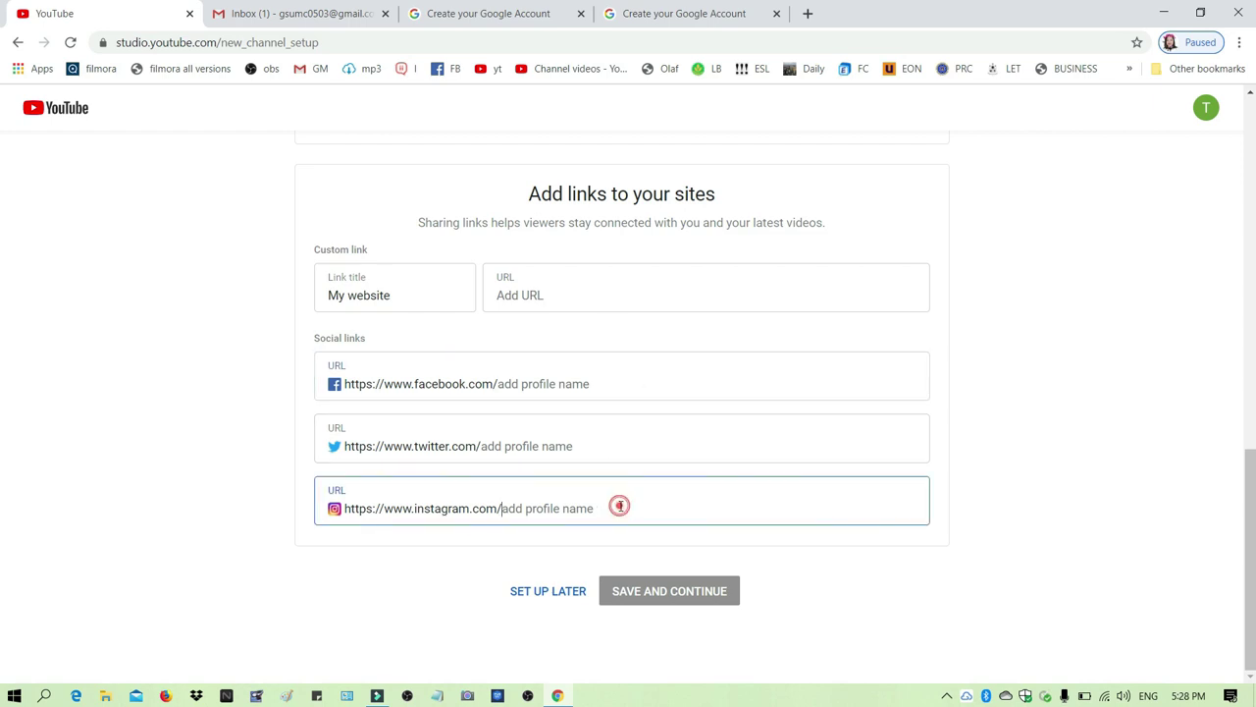
Leave the profile picture, description and links empty and choose Set Up Later.
scroll(652, 530, up, 2)
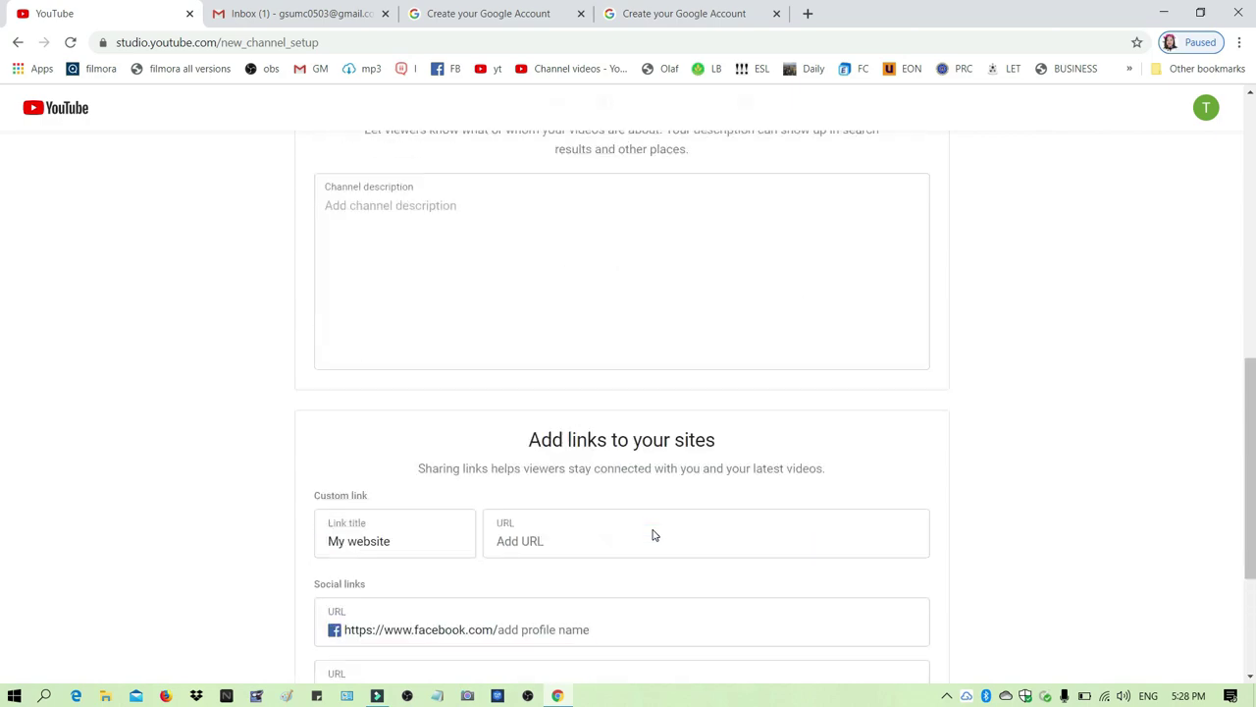
scroll(654, 533, down, 2)
scroll(877, 483, up, 3)
scroll(914, 471, up, 3)
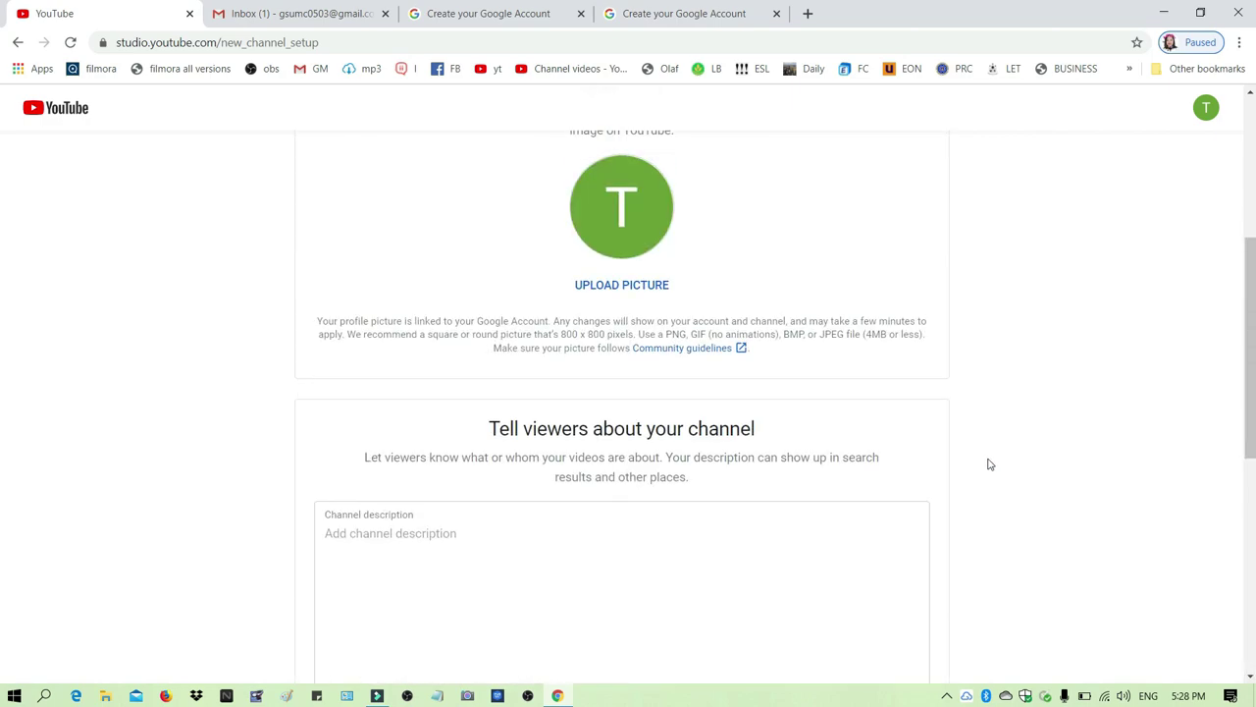
scroll(988, 463, up, 3)
scroll(990, 463, down, 2)
scroll(991, 464, down, 4)
scroll(990, 462, down, 3)
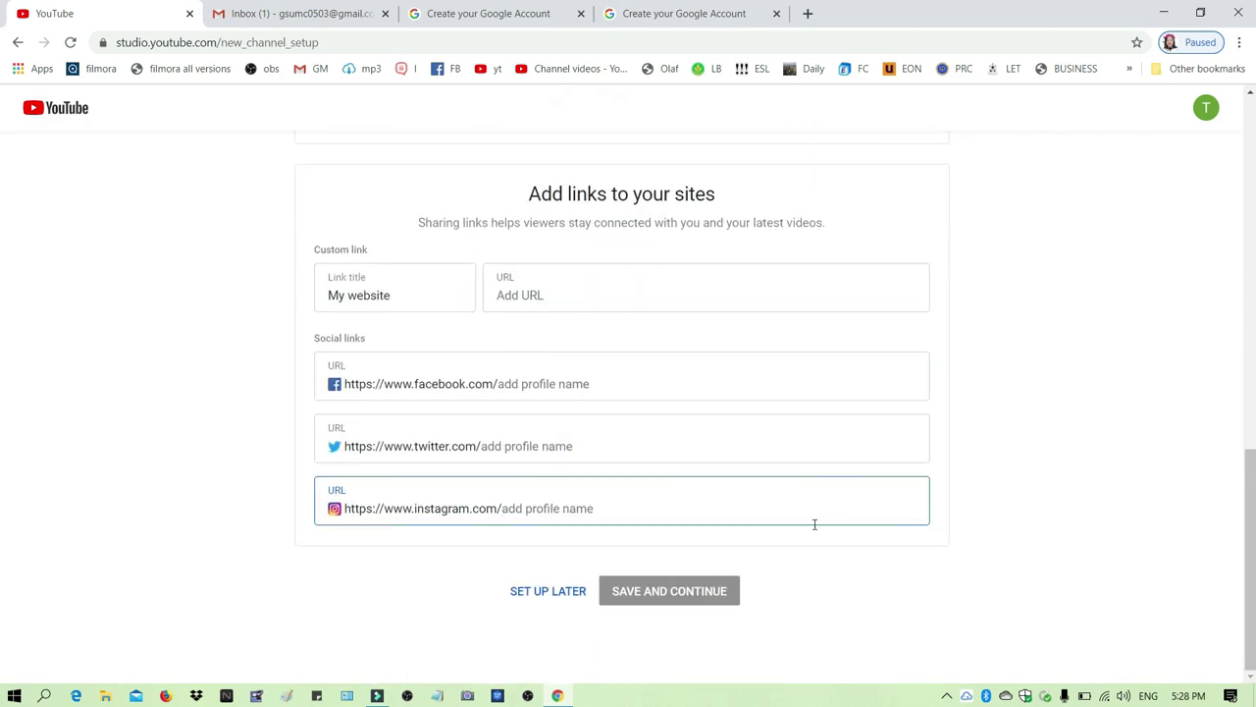
click(551, 593)
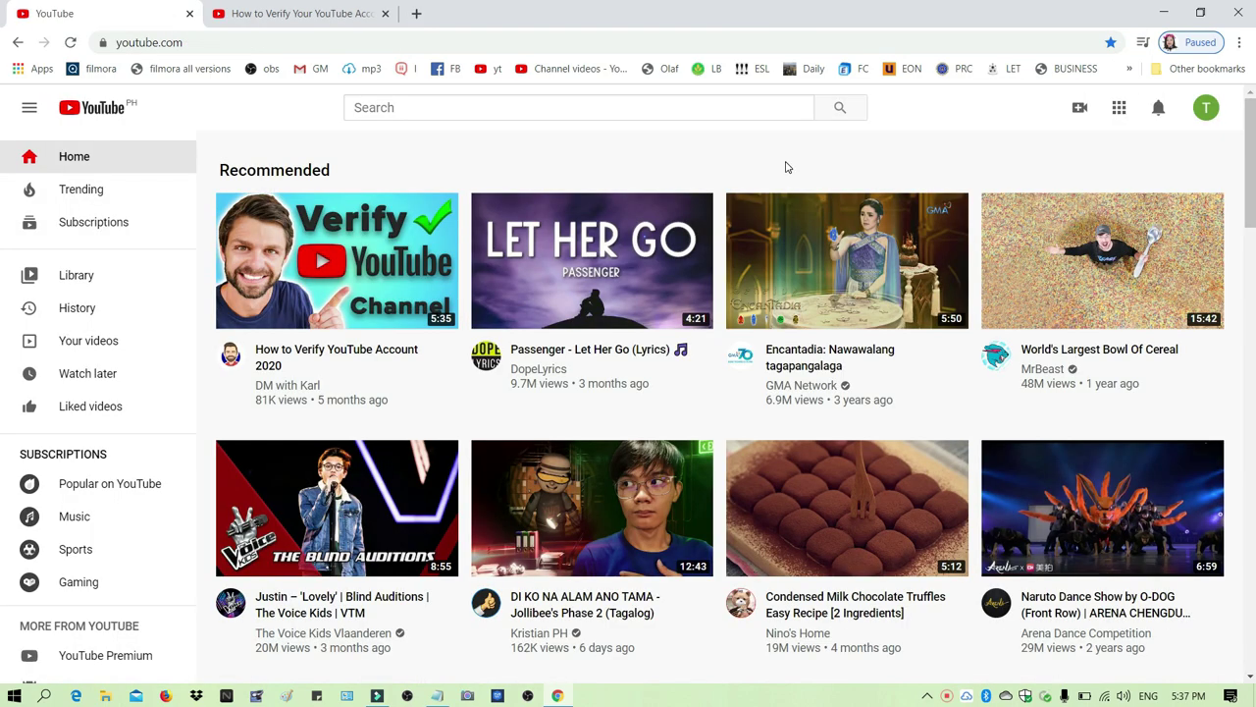
Review feature eligibility, highlighting live streaming, Content ID and the phone-verification requirement.
click(1207, 110)
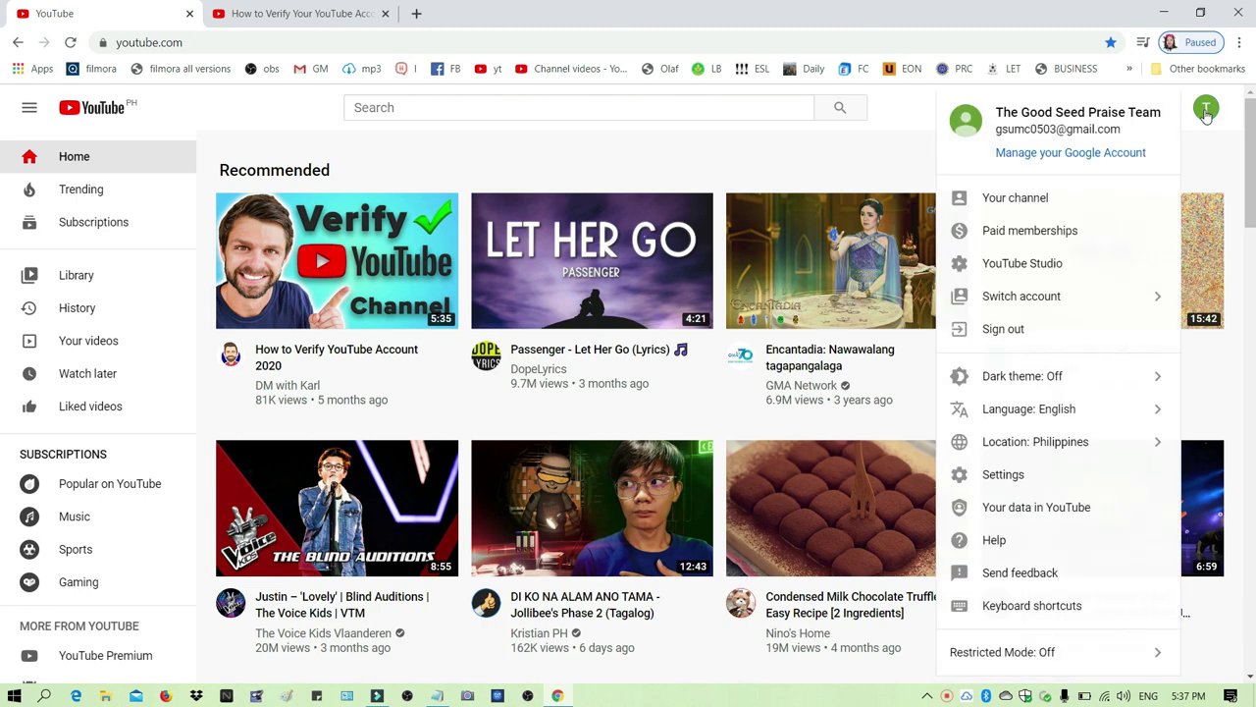
click(889, 118)
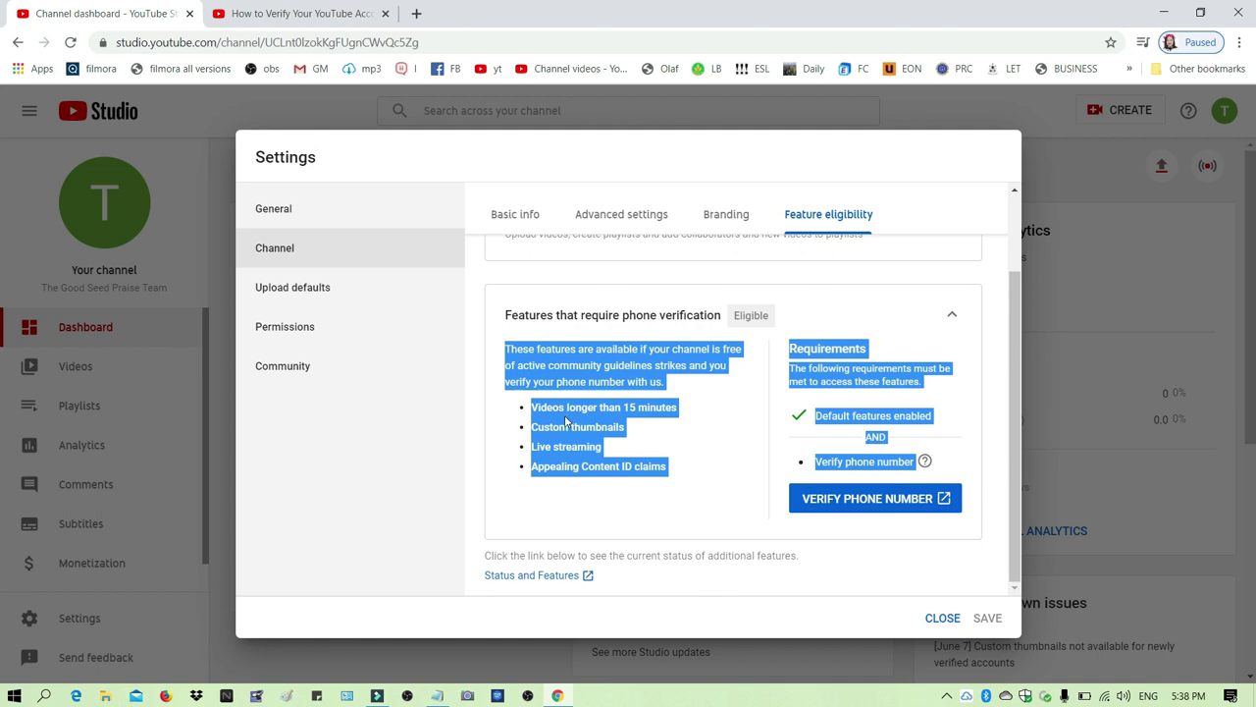
click(633, 431)
drag(633, 432, 490, 435)
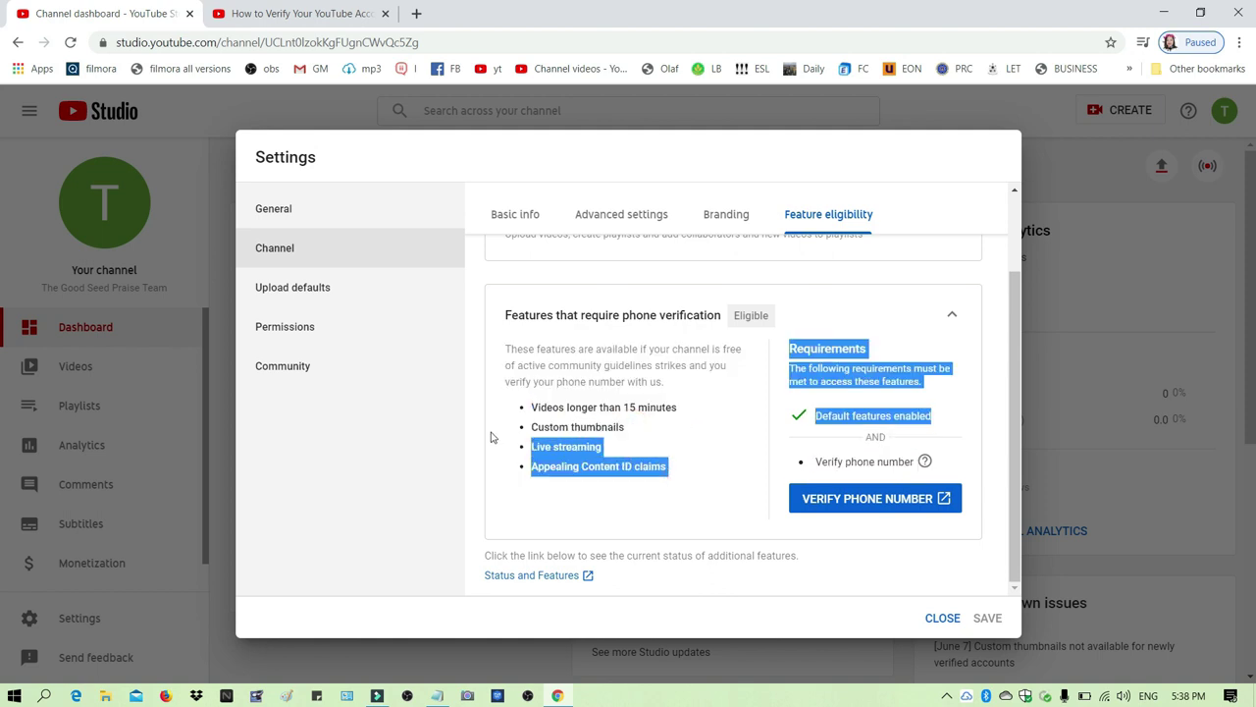
drag(608, 449, 501, 453)
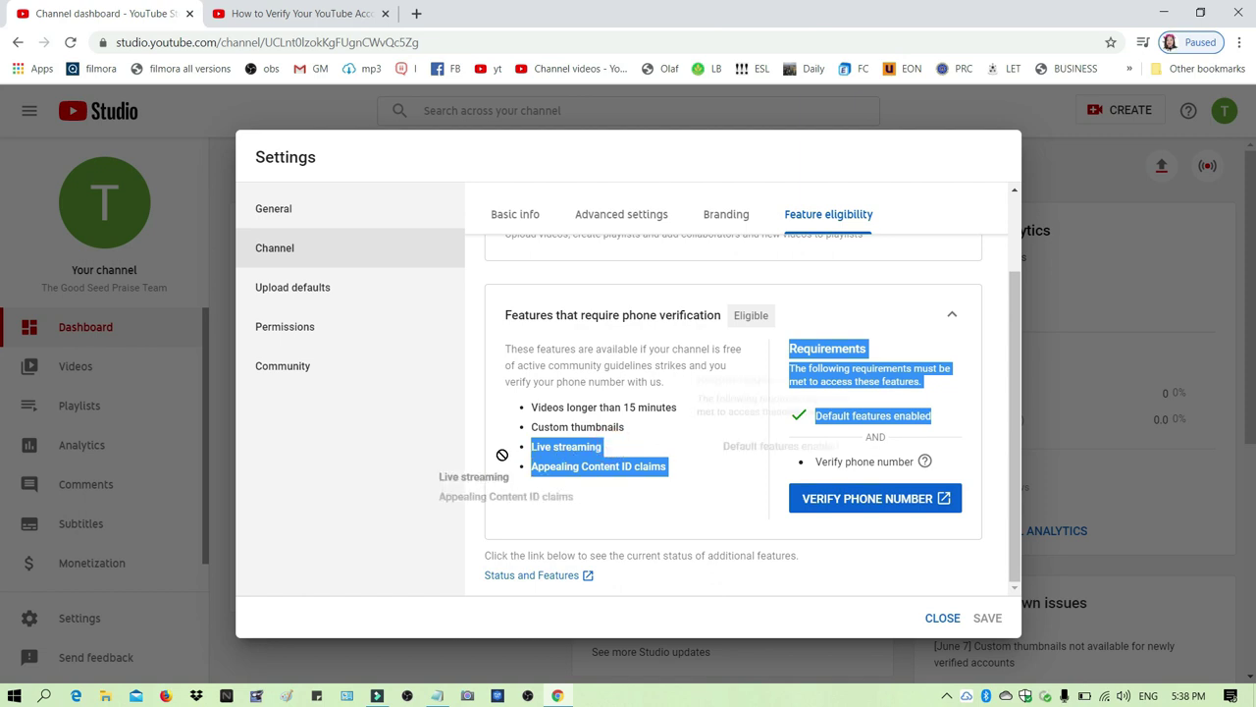
click(569, 445)
click(616, 469)
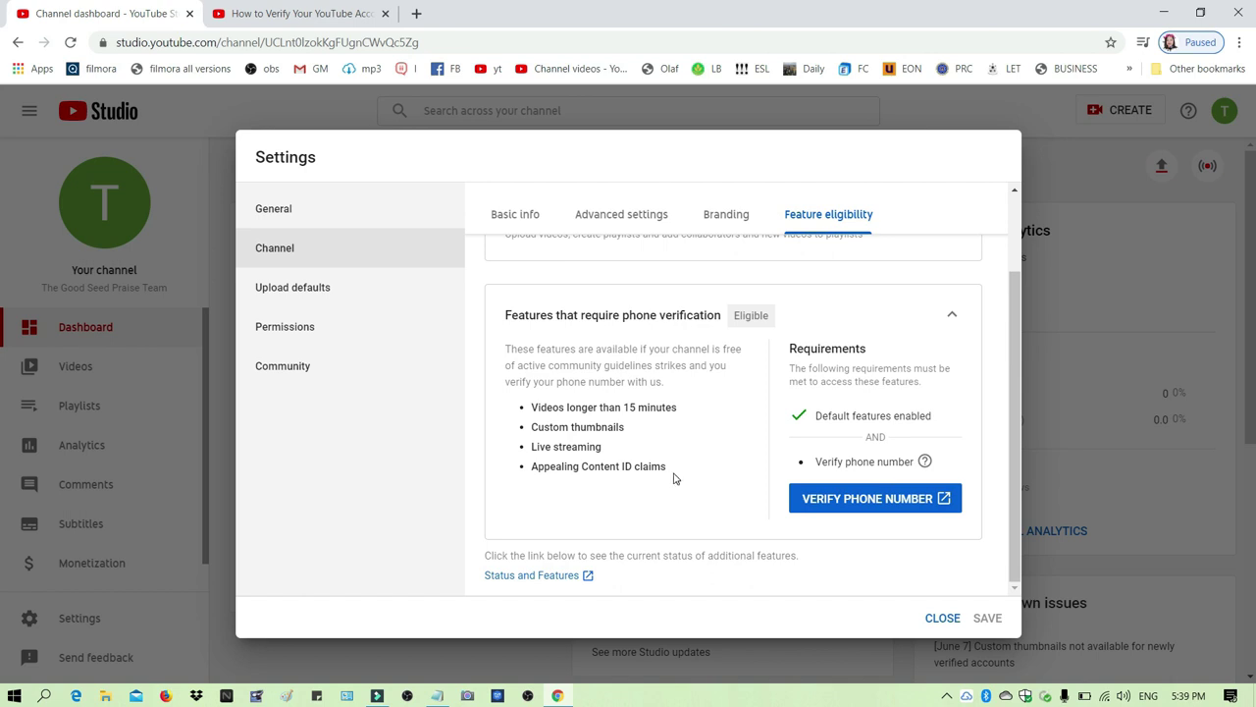
click(653, 477)
mouse_move(673, 467)
mouse_down()
mouse_move(465, 468)
mouse_move(482, 468)
mouse_up()
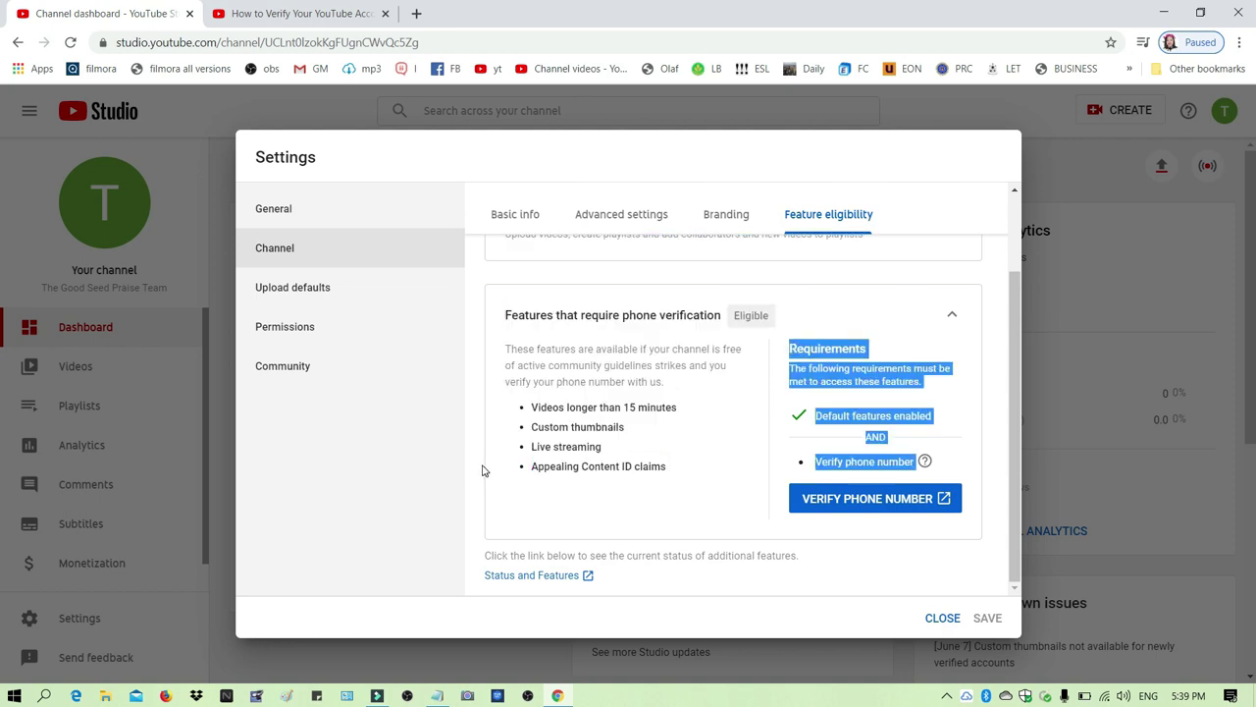
click(542, 484)
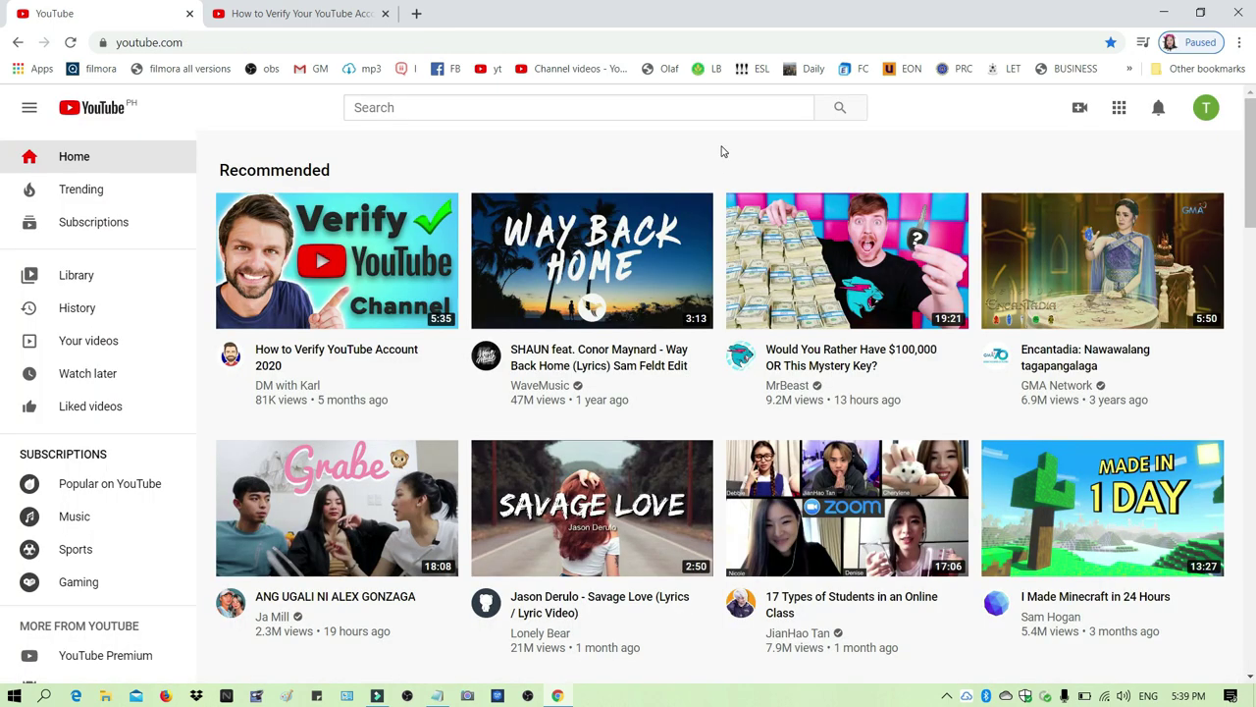
Go to YouTube Studio's Settings > Channel > Feature eligibility.
click(1206, 108)
click(1020, 258)
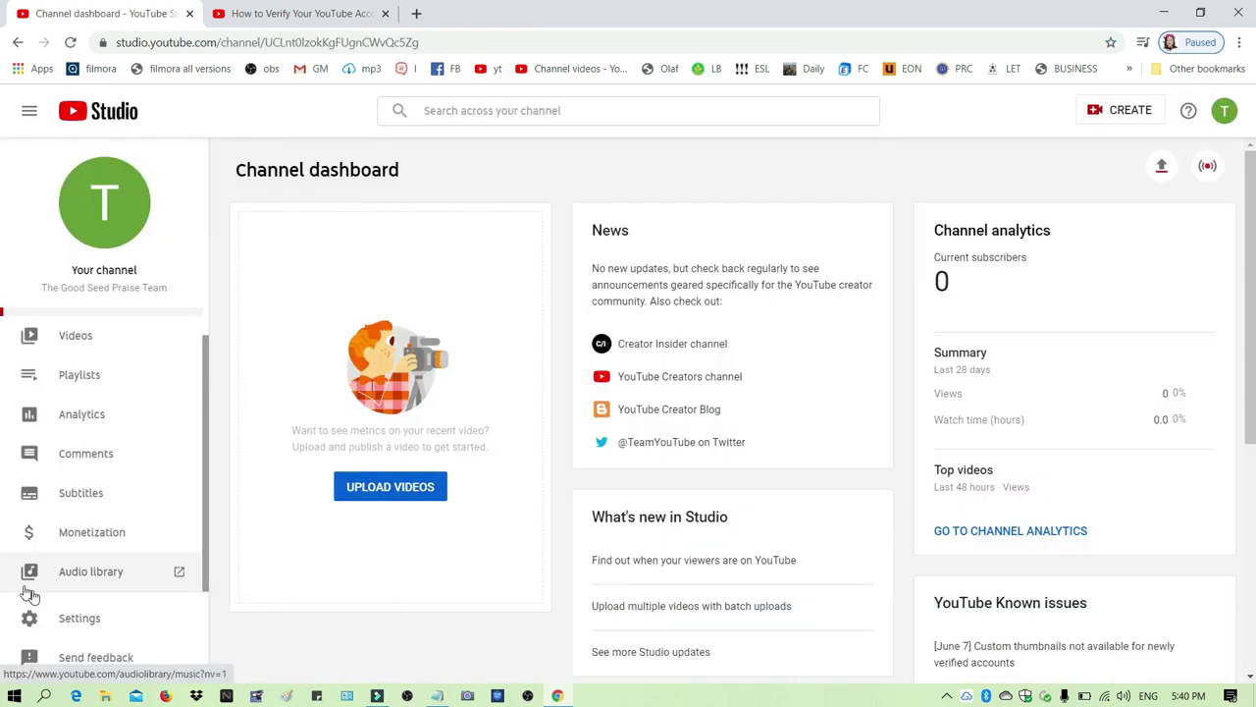
click(61, 630)
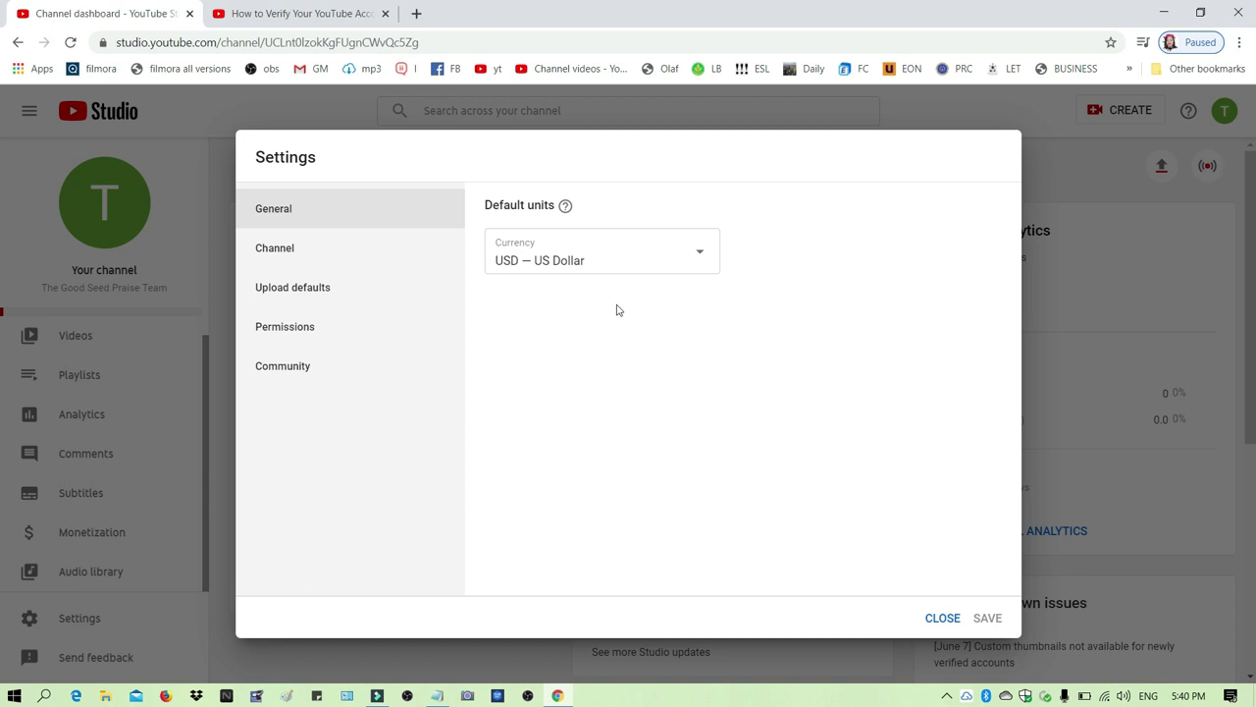
click(290, 257)
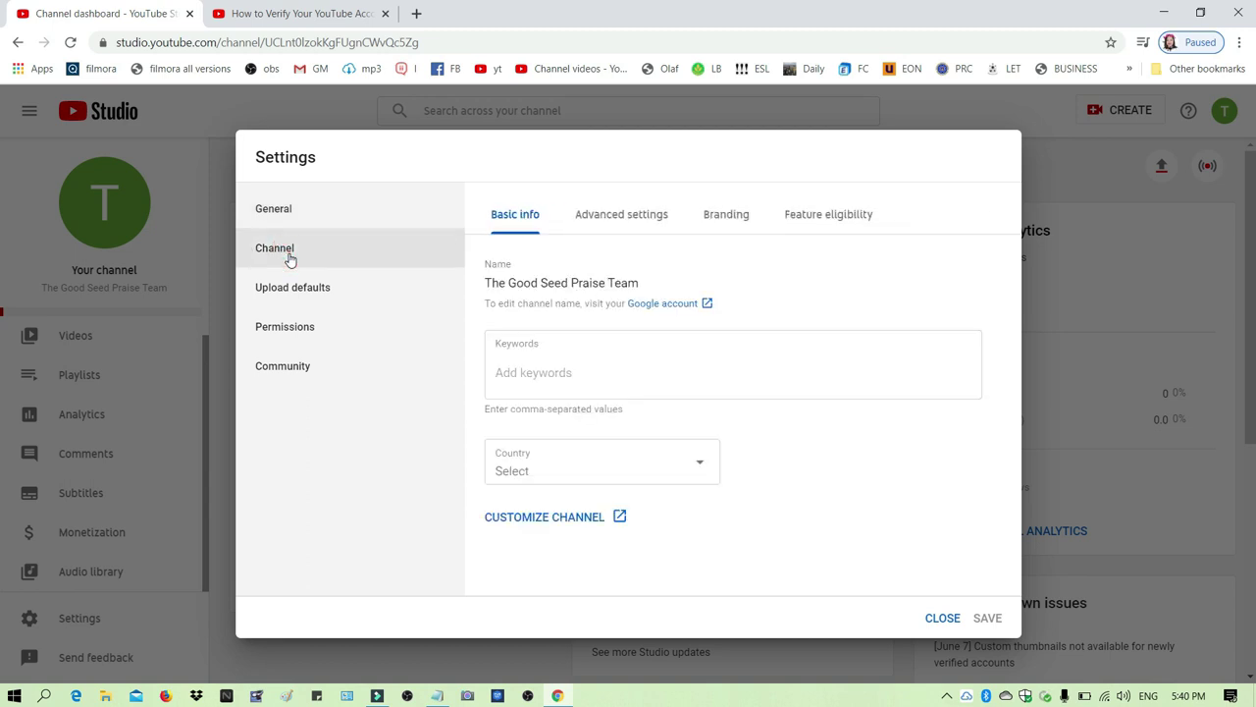
click(841, 218)
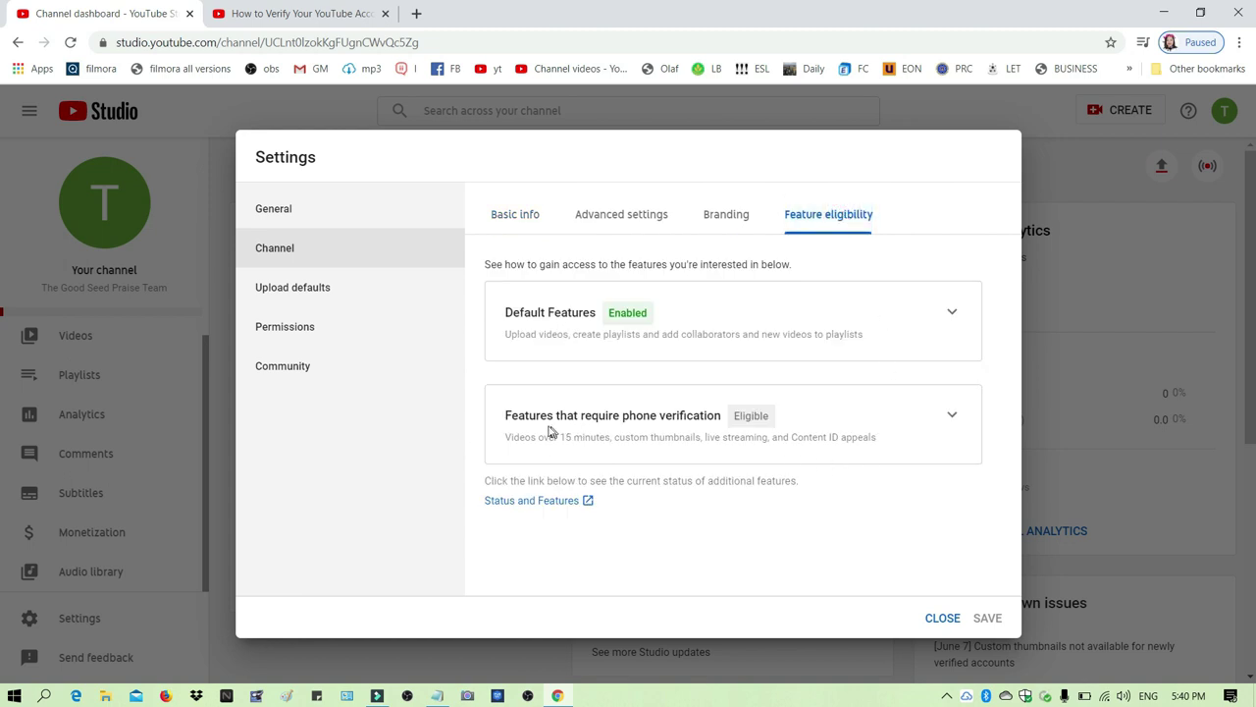
Expand 'Features that require phone verification' to reach the phone verification option.
drag(493, 413, 755, 415)
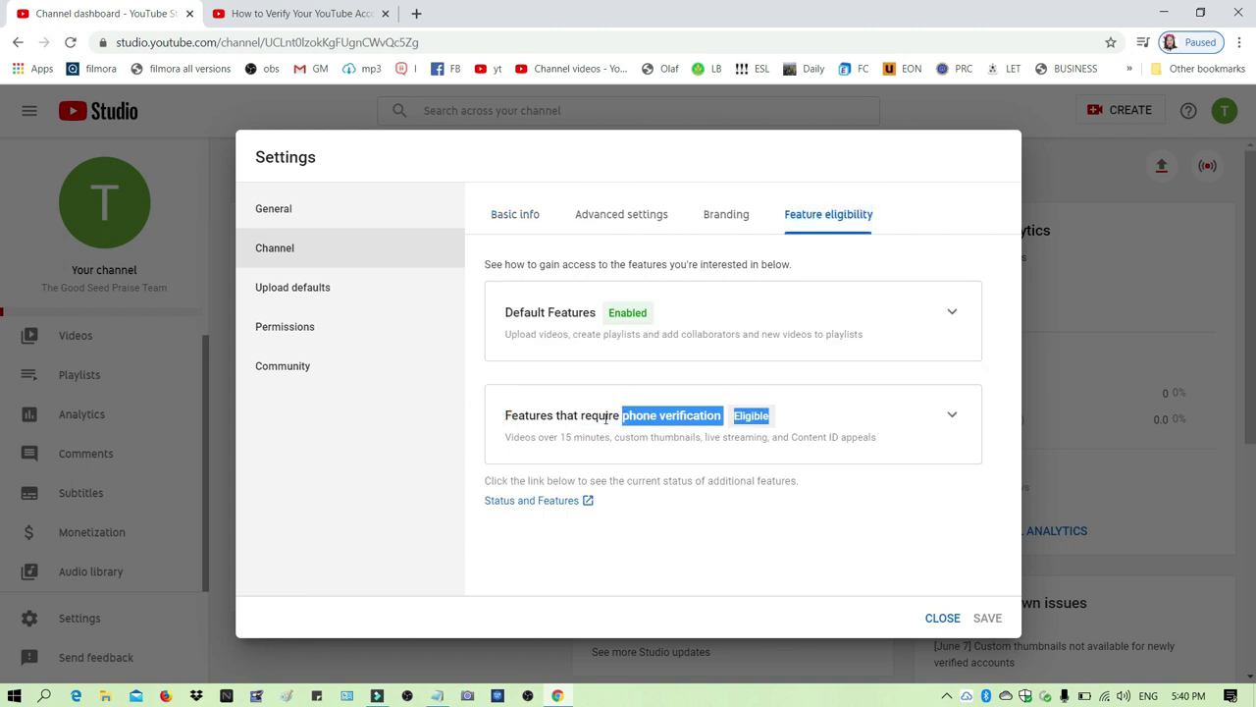
click(507, 422)
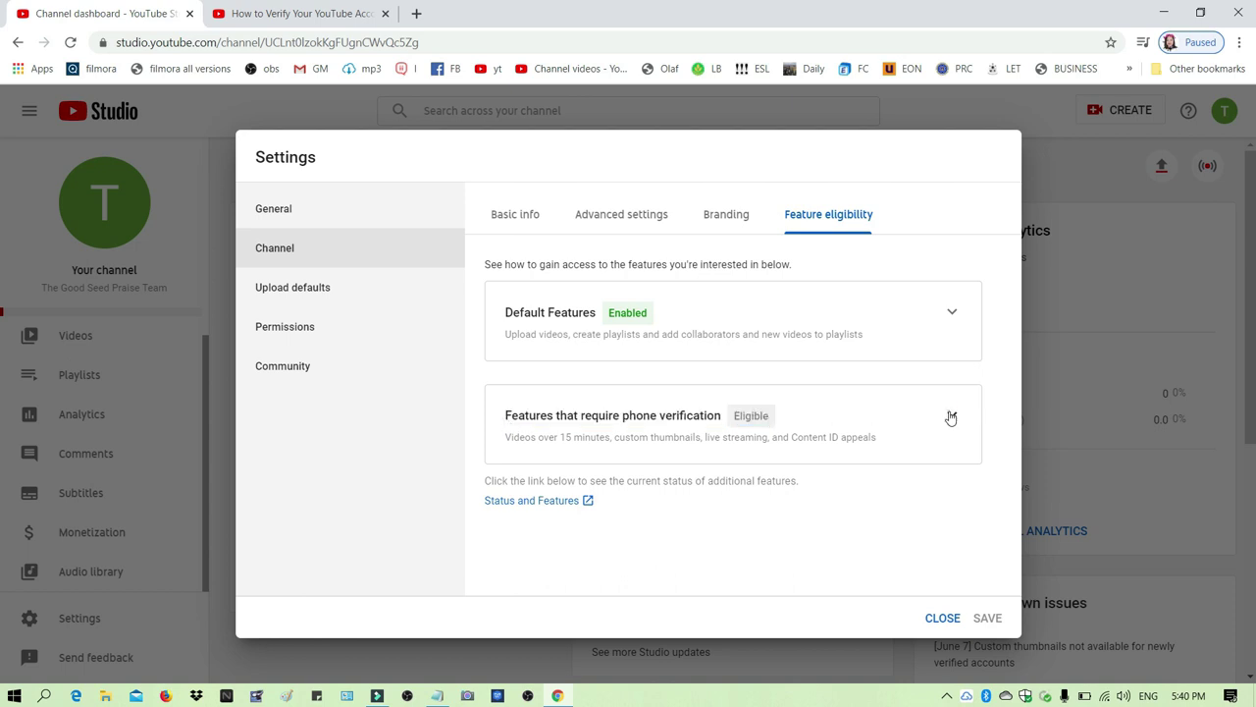
click(951, 418)
scroll(948, 416, down, 1)
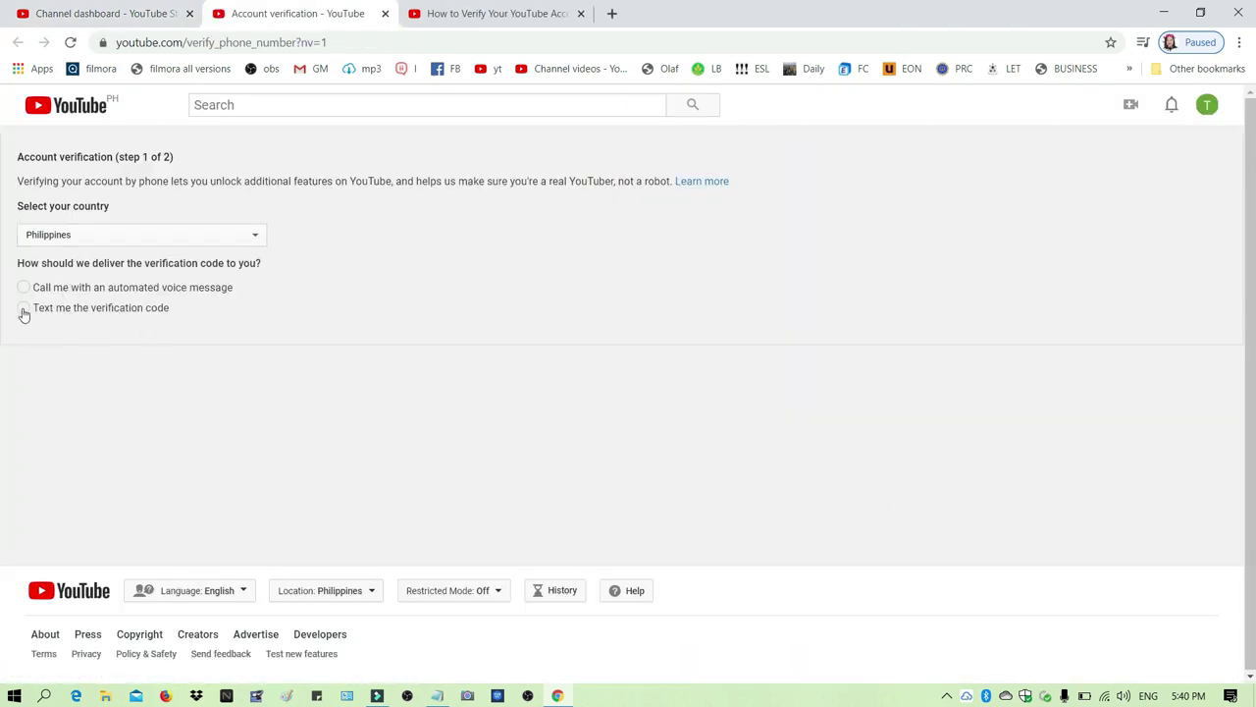
Choose text-message delivery, enter the phone number, and submit it to receive a code.
click(19, 263)
drag(19, 263, 282, 267)
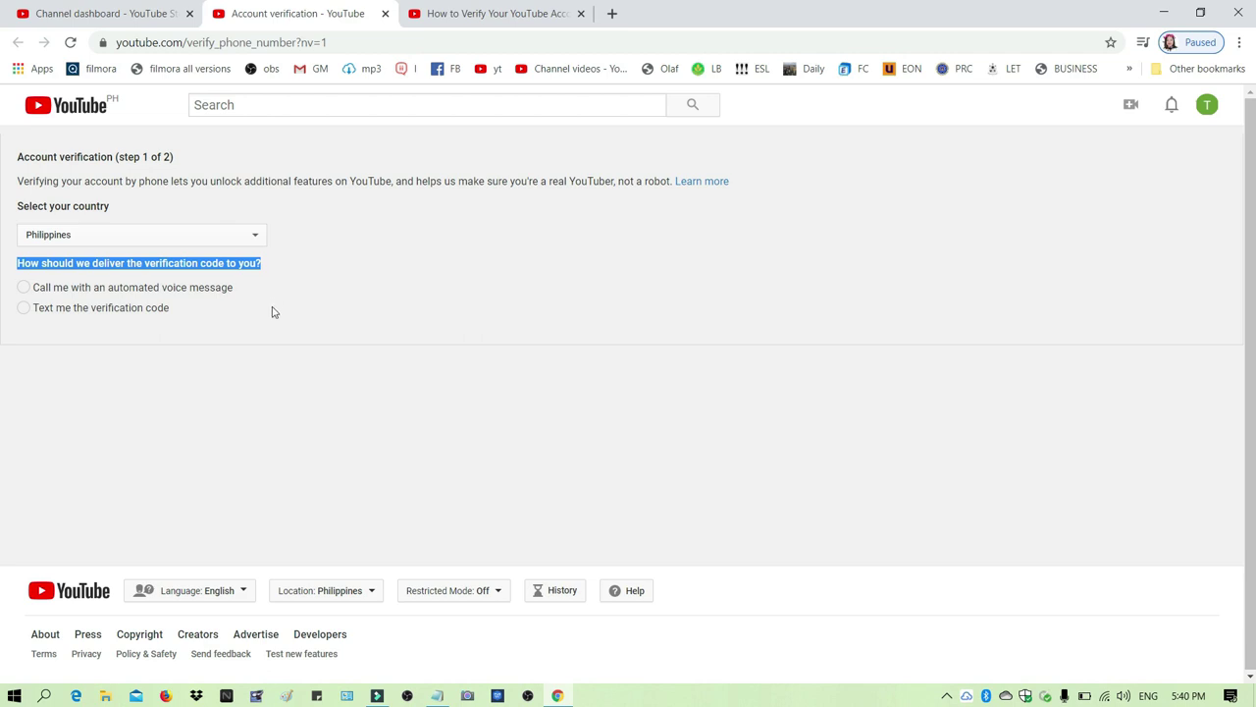
click(21, 309)
click(23, 308)
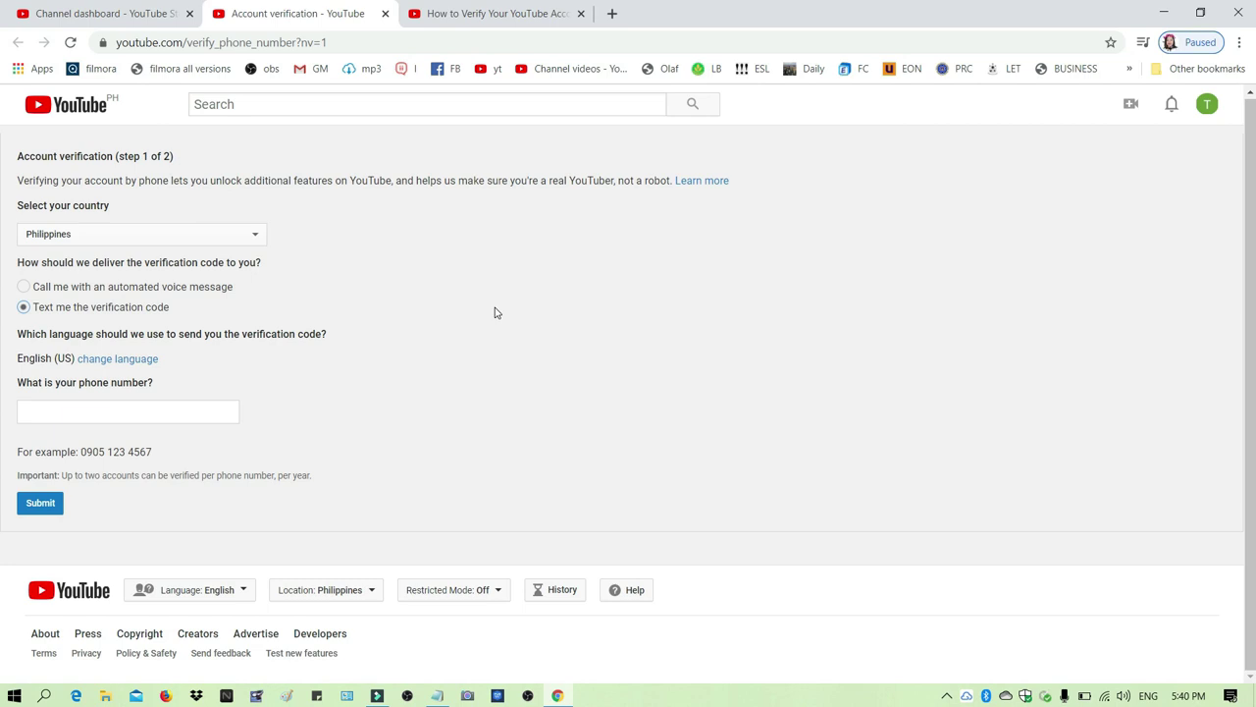
click(127, 411)
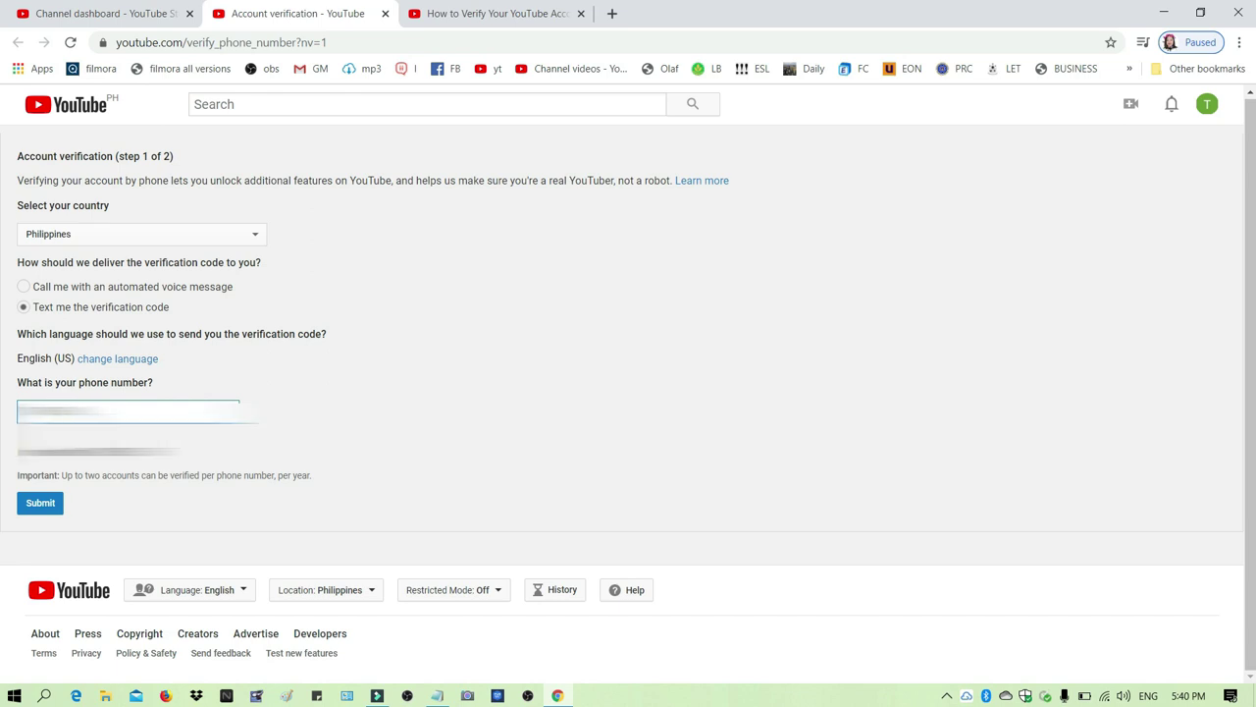
click(23, 503)
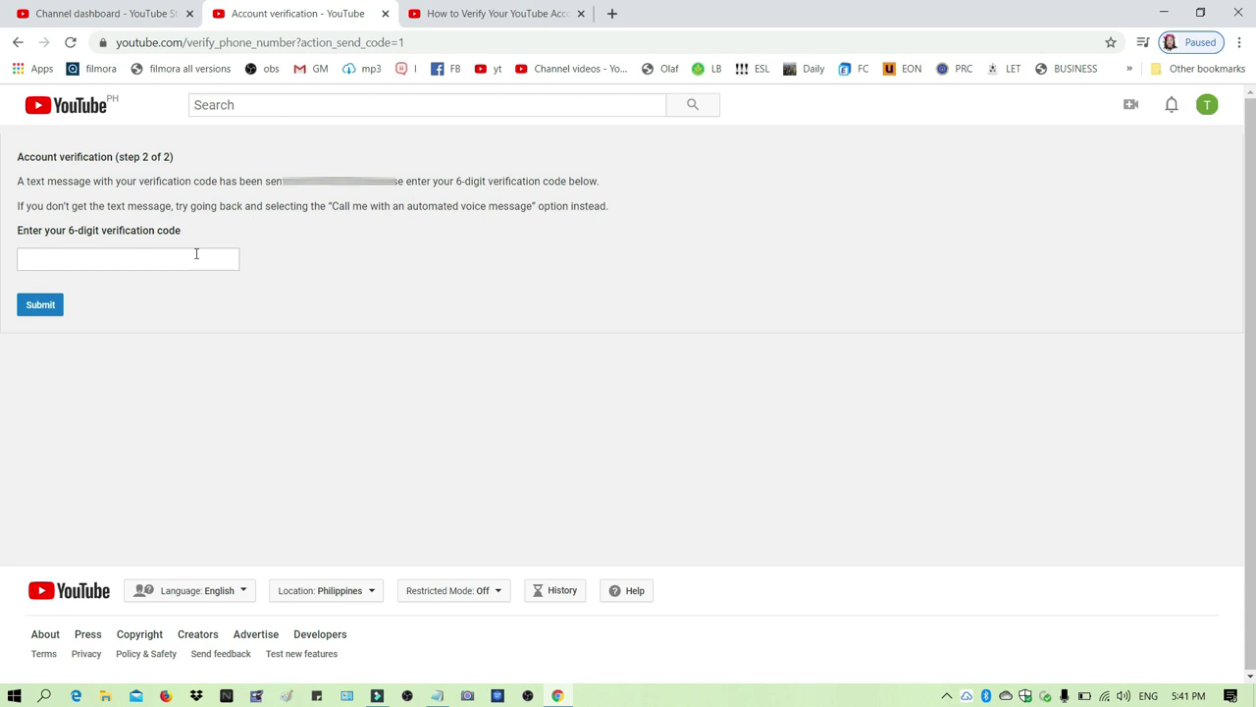
Enter the six-digit verification code received by SMS and submit it.
click(196, 253)
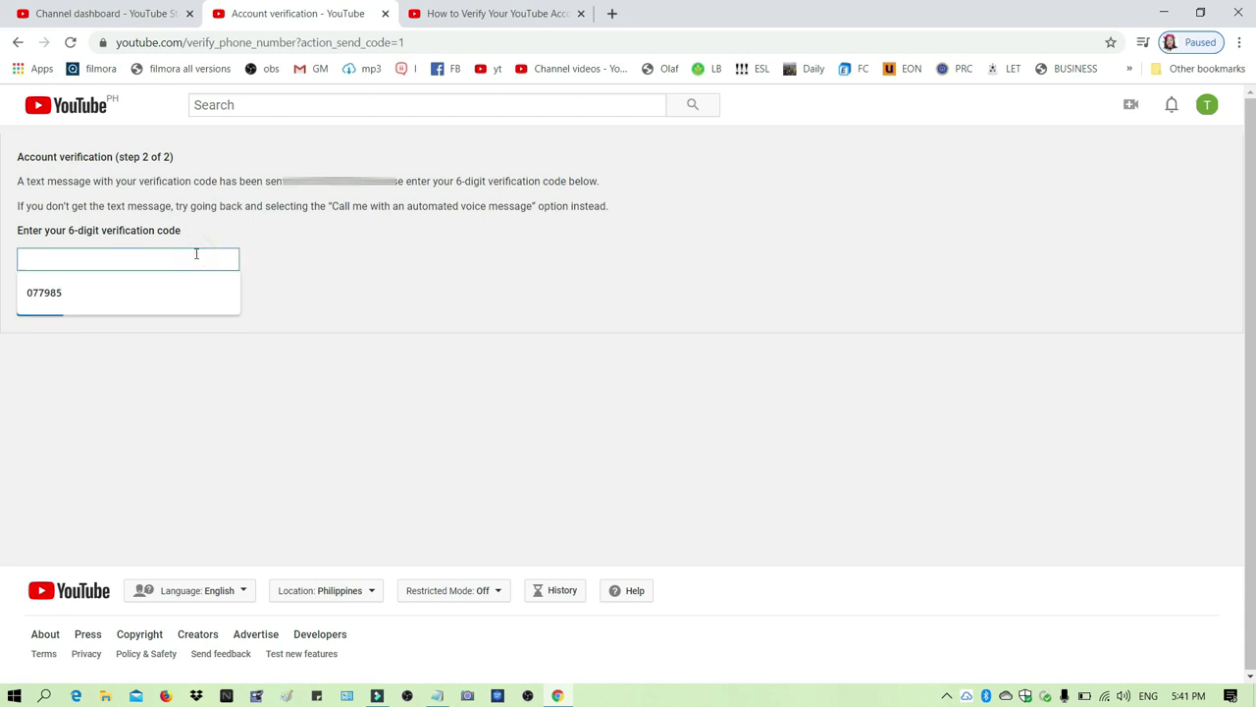
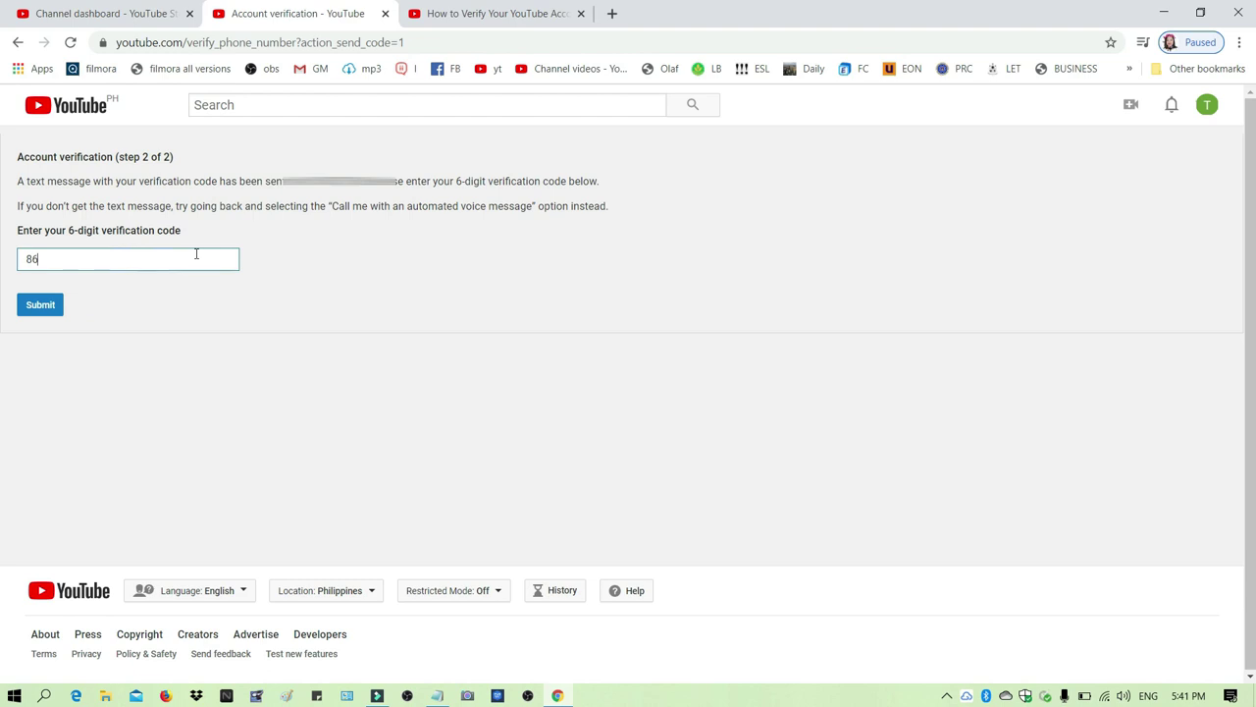
click(30, 305)
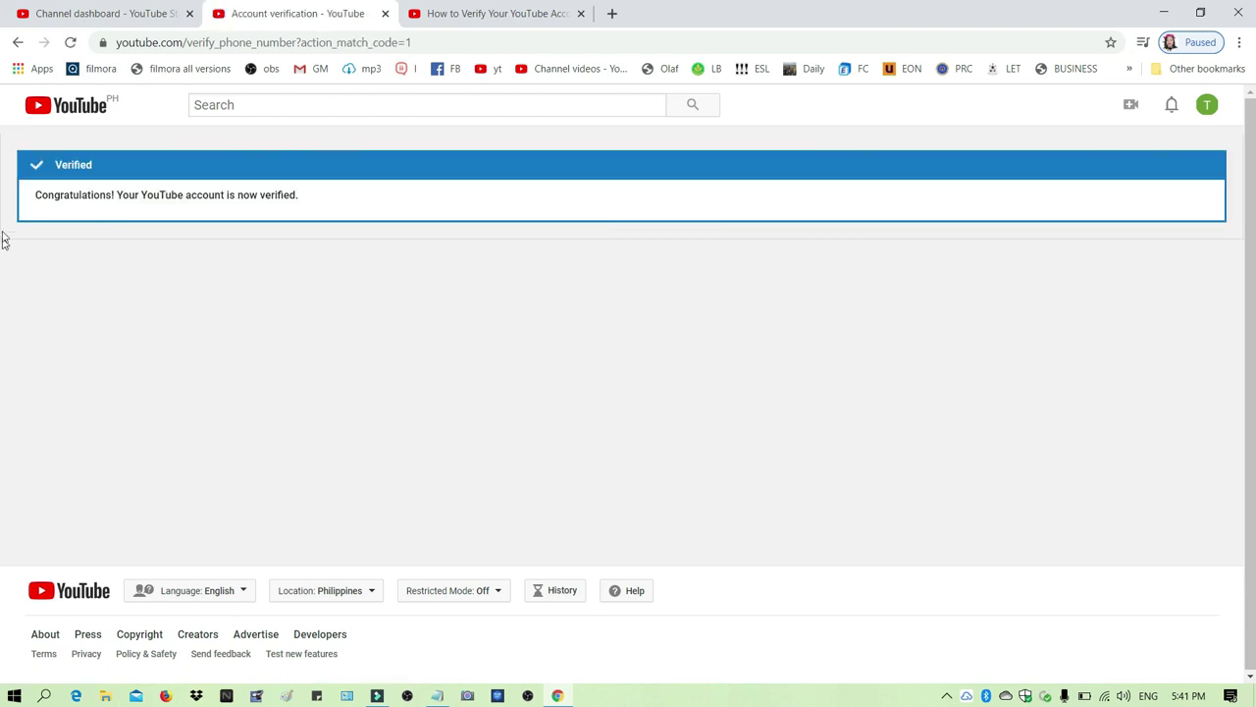
drag(11, 146, 238, 201)
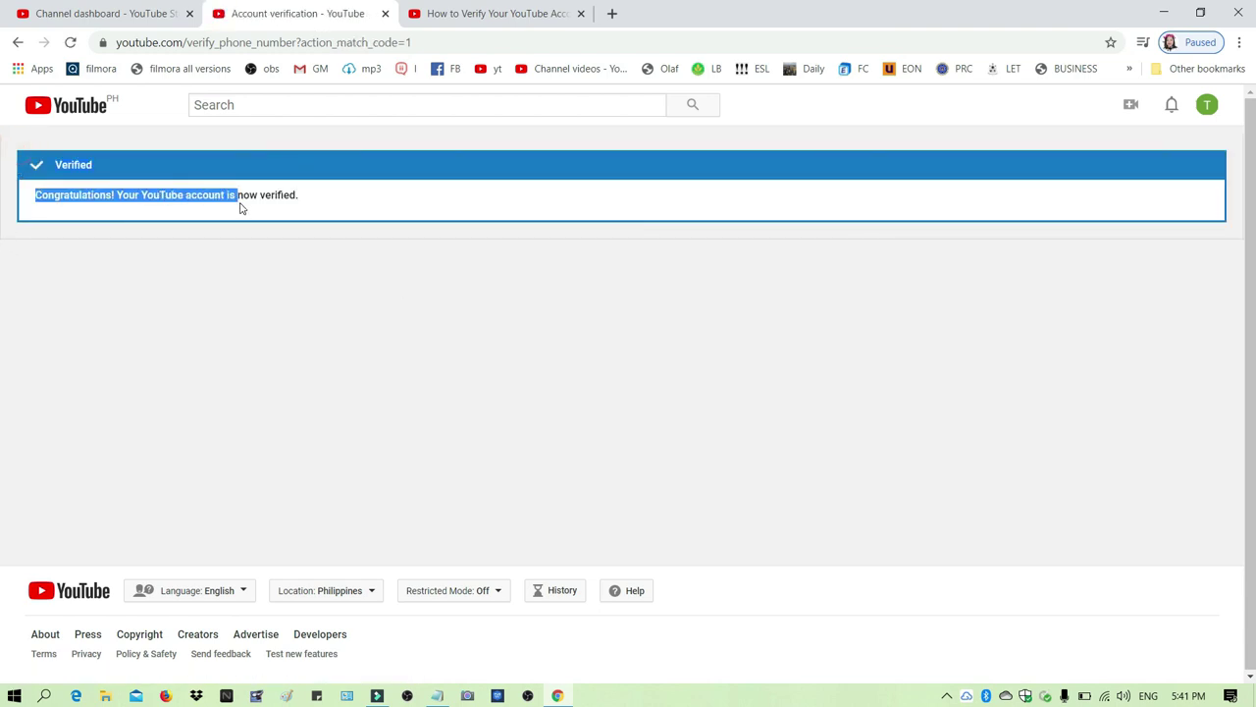
drag(342, 200, 9, 157)
click(339, 313)
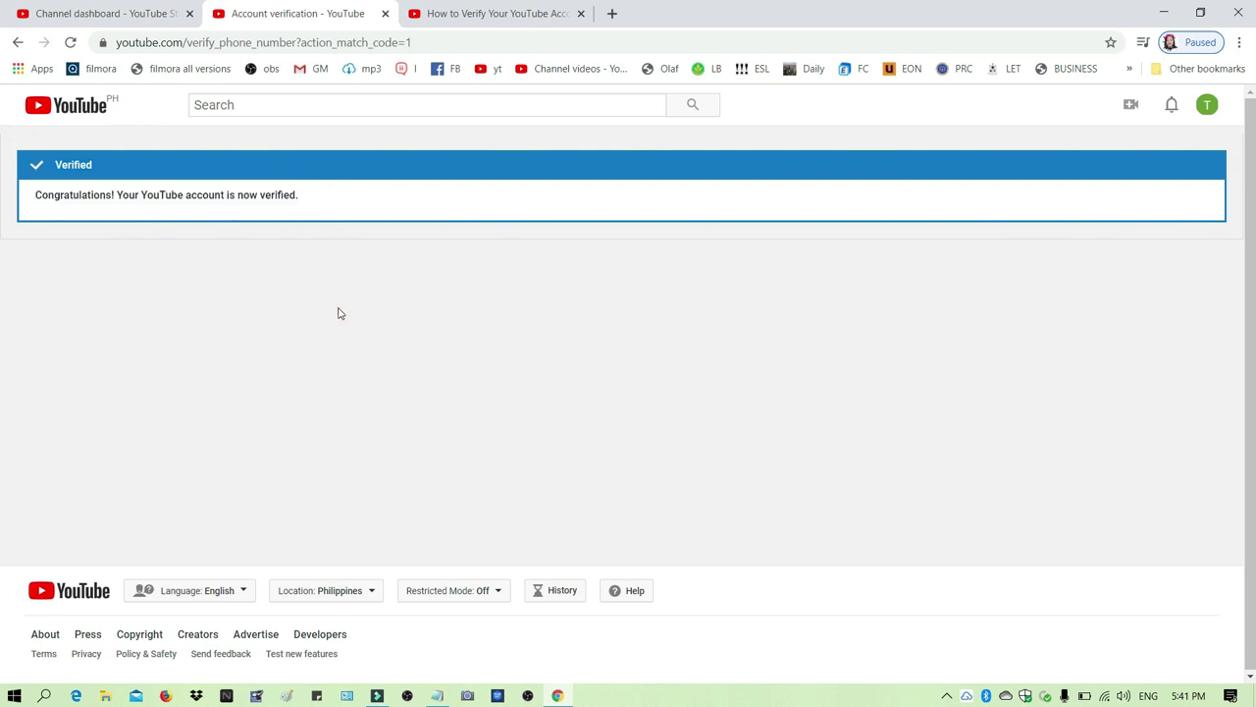